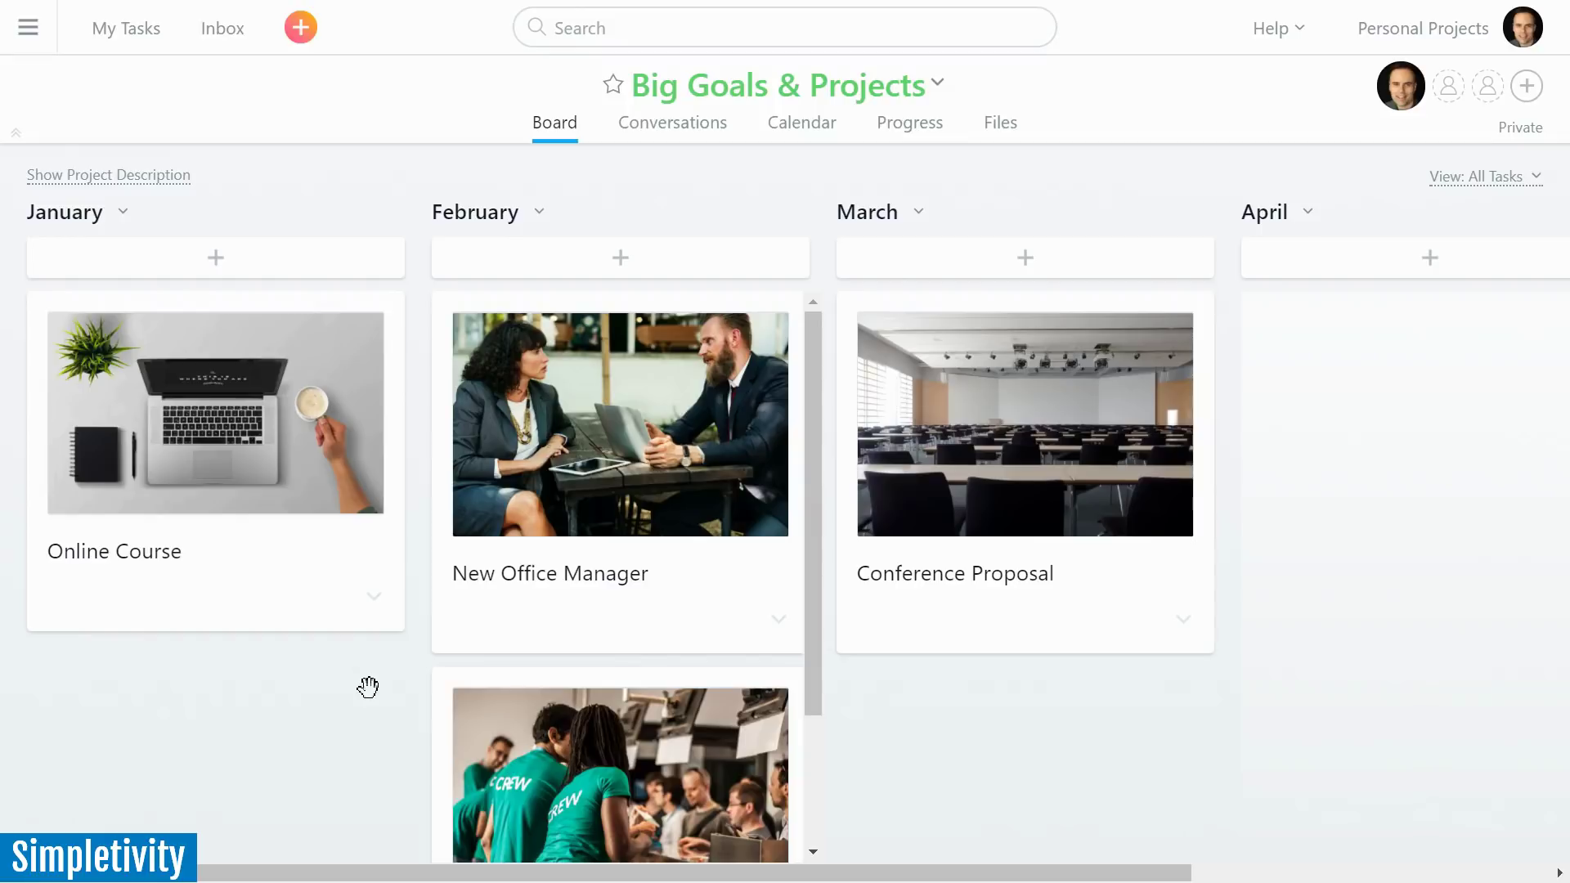
Step: Start a new board-layout project, then cancel it without creating it
left_click(714, 785)
left_click(300, 28)
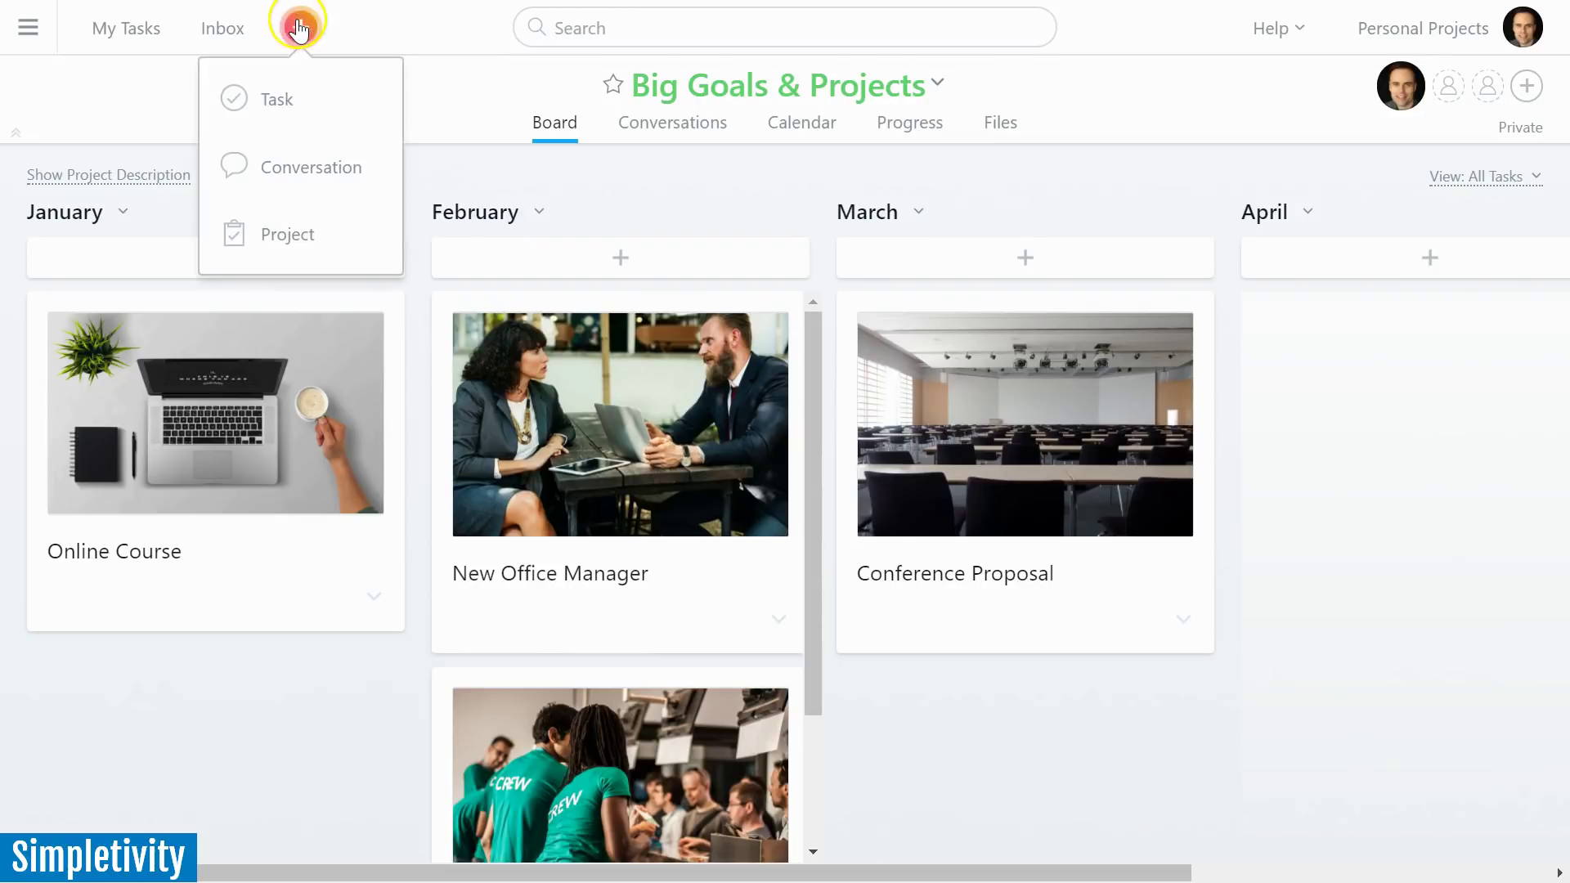
left_click(292, 234)
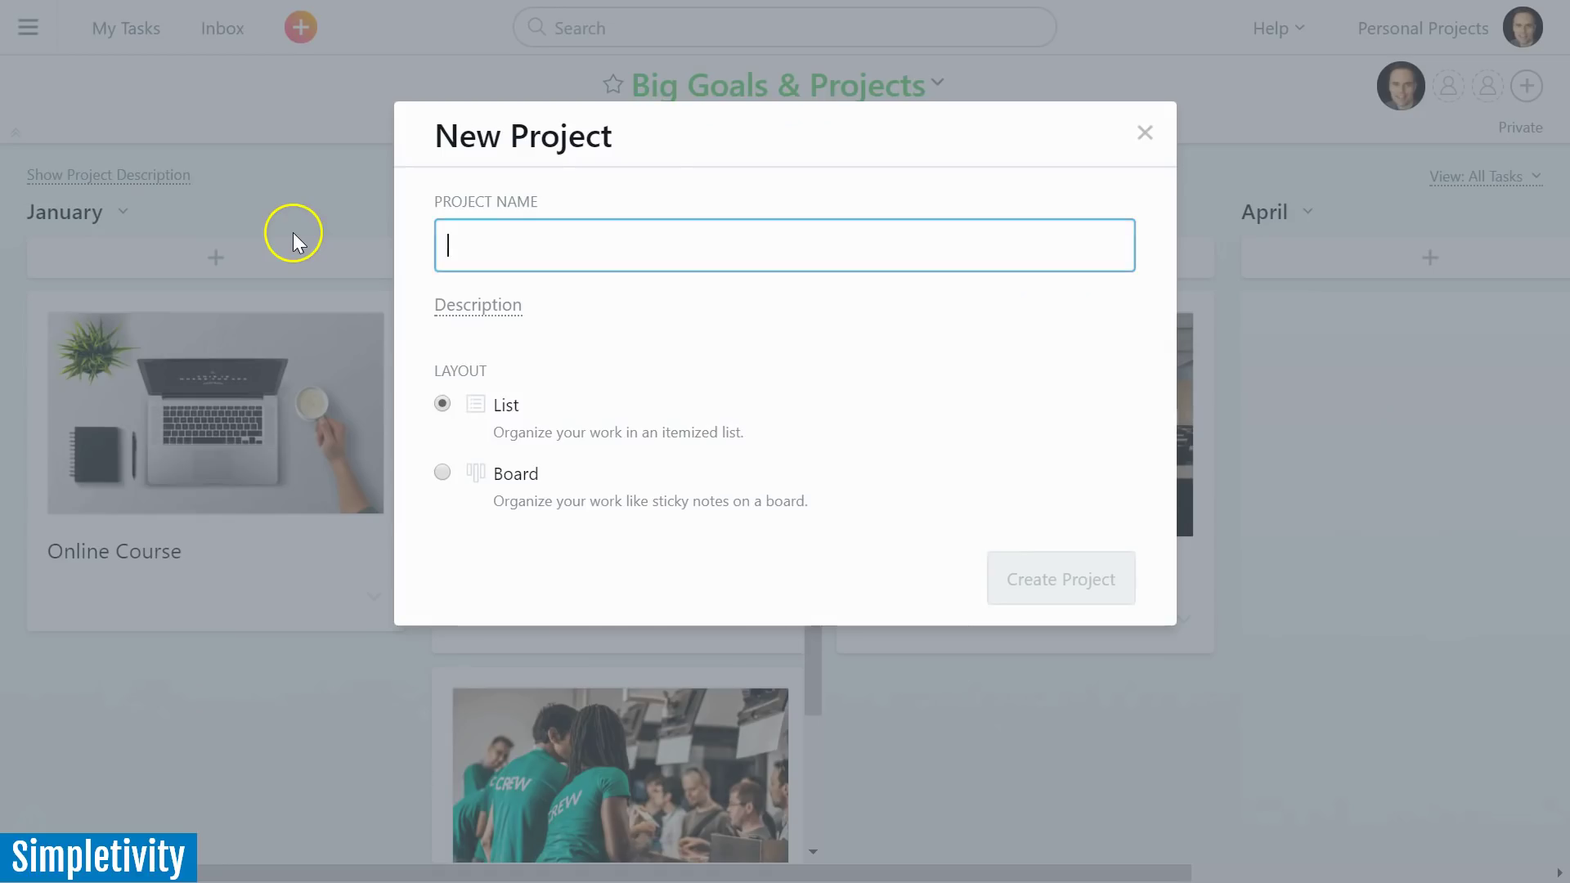
left_click(442, 473)
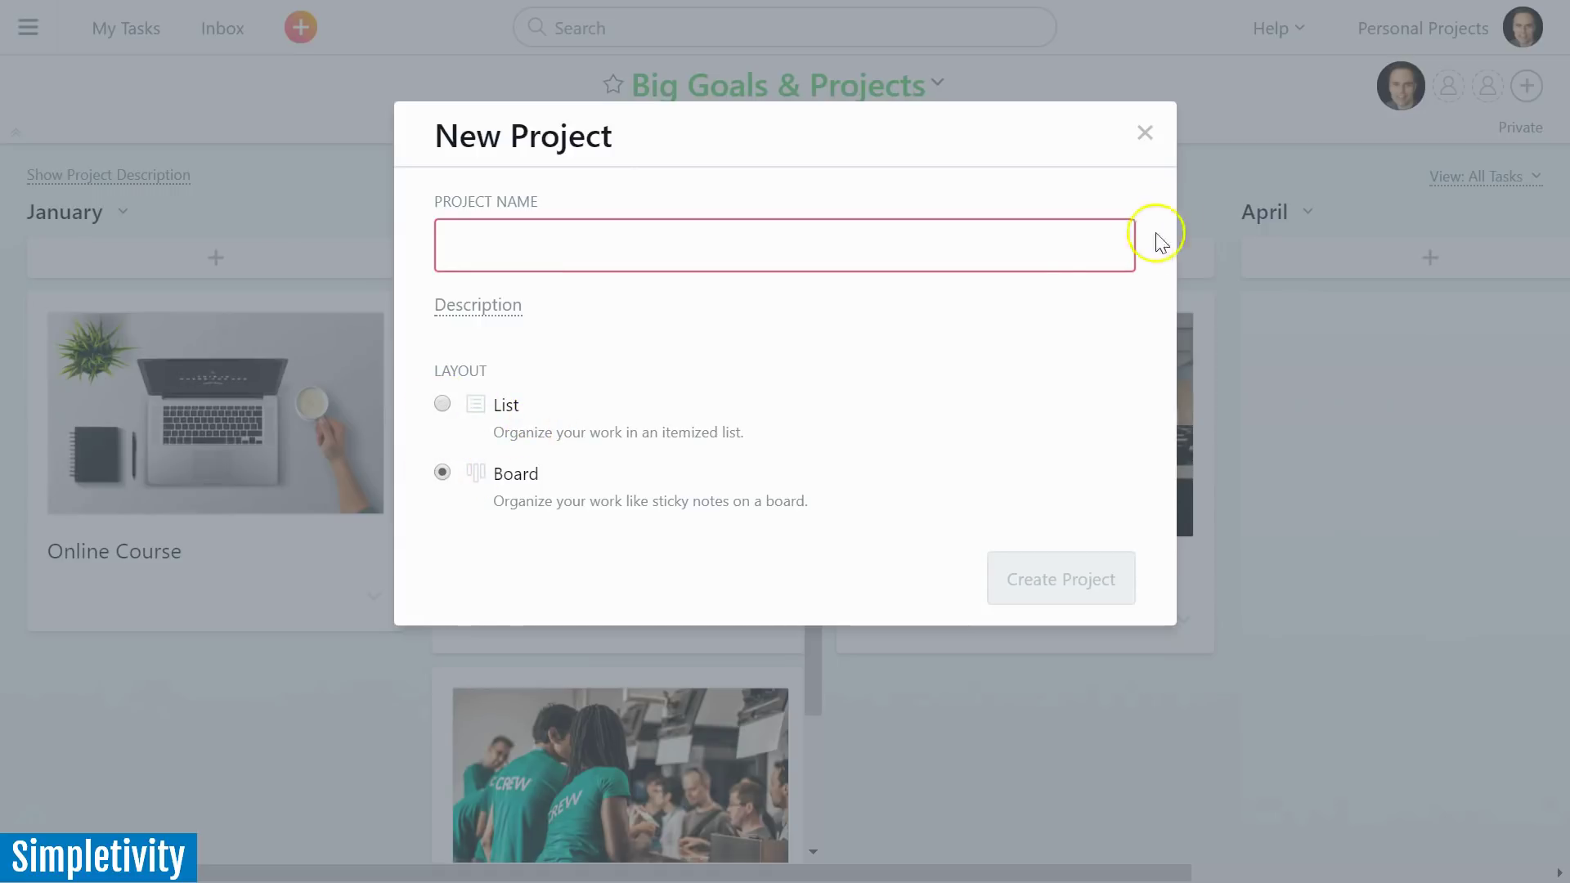
left_click(1144, 131)
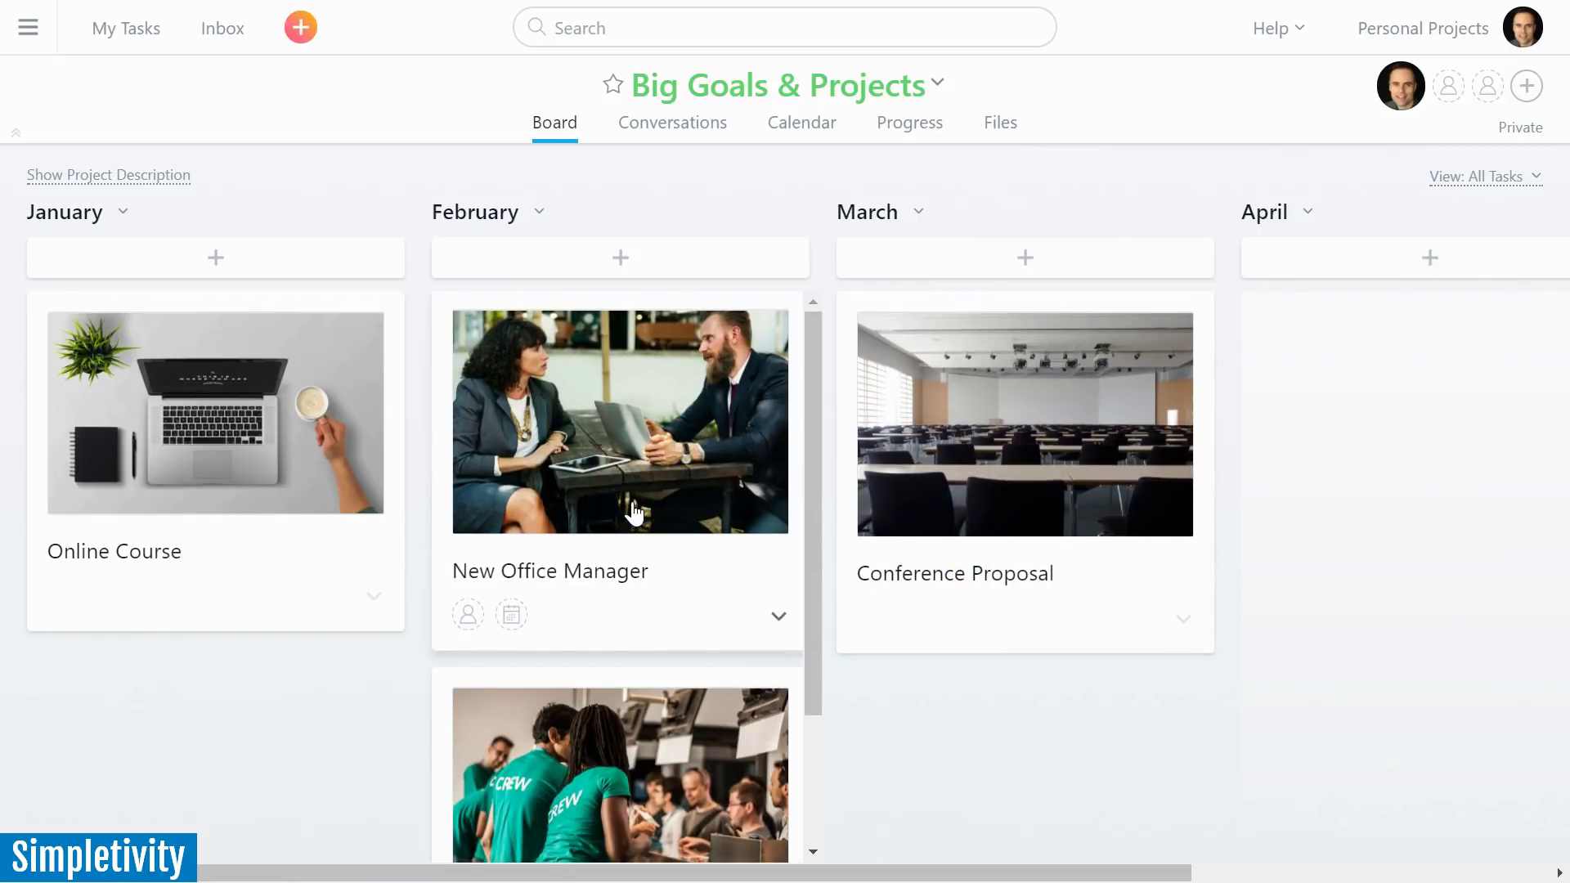
Step: Show the projects sidebar, adjust it, hide it again, and look over the board
left_click(570, 444)
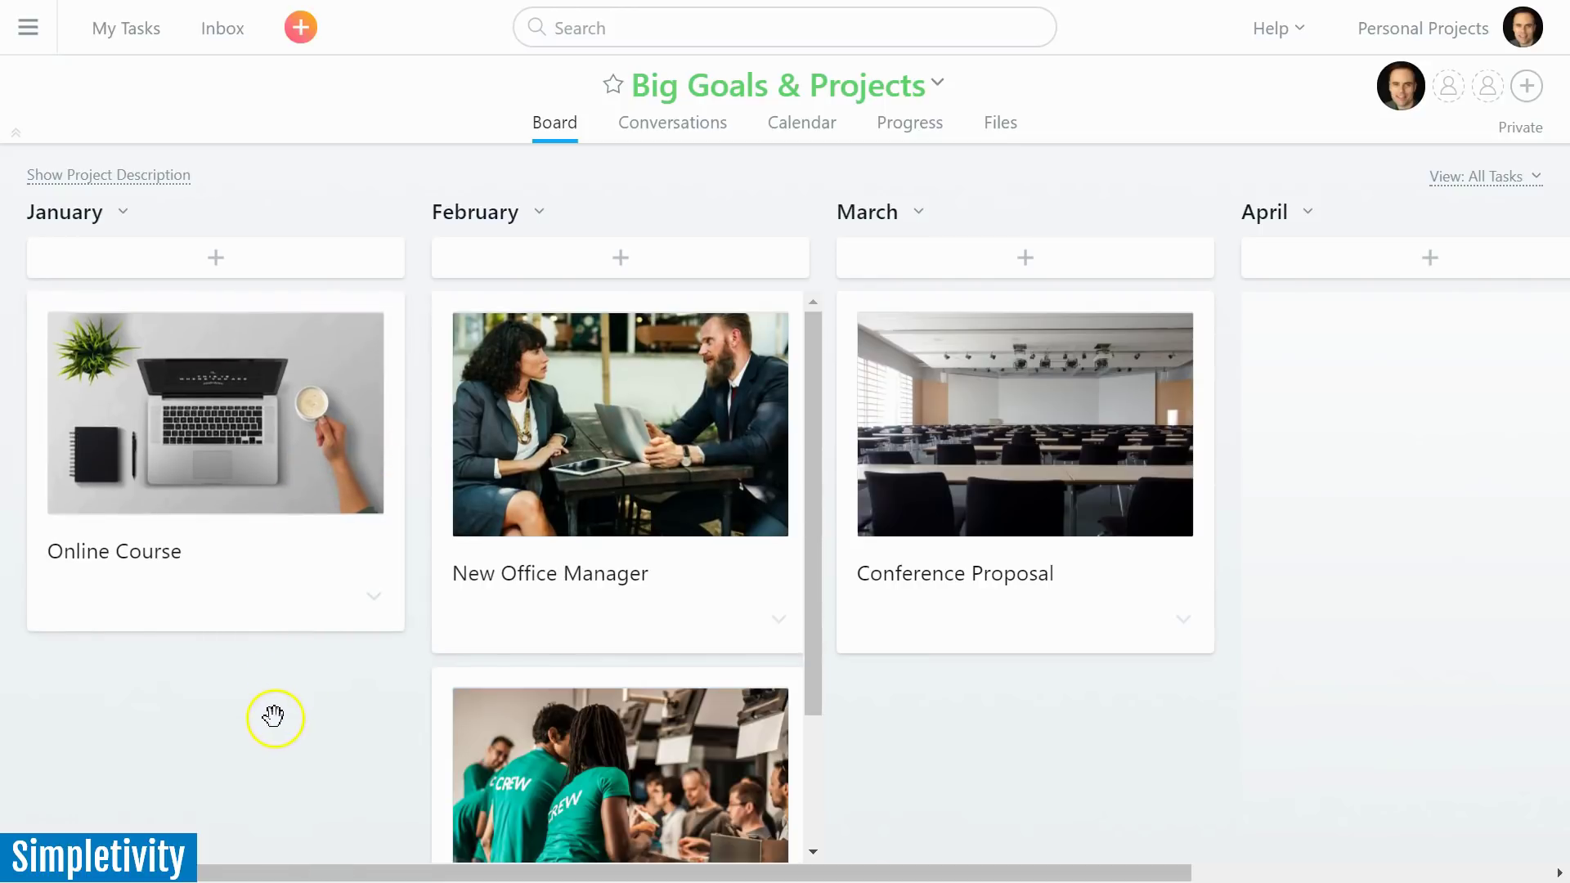
left_click(28, 28)
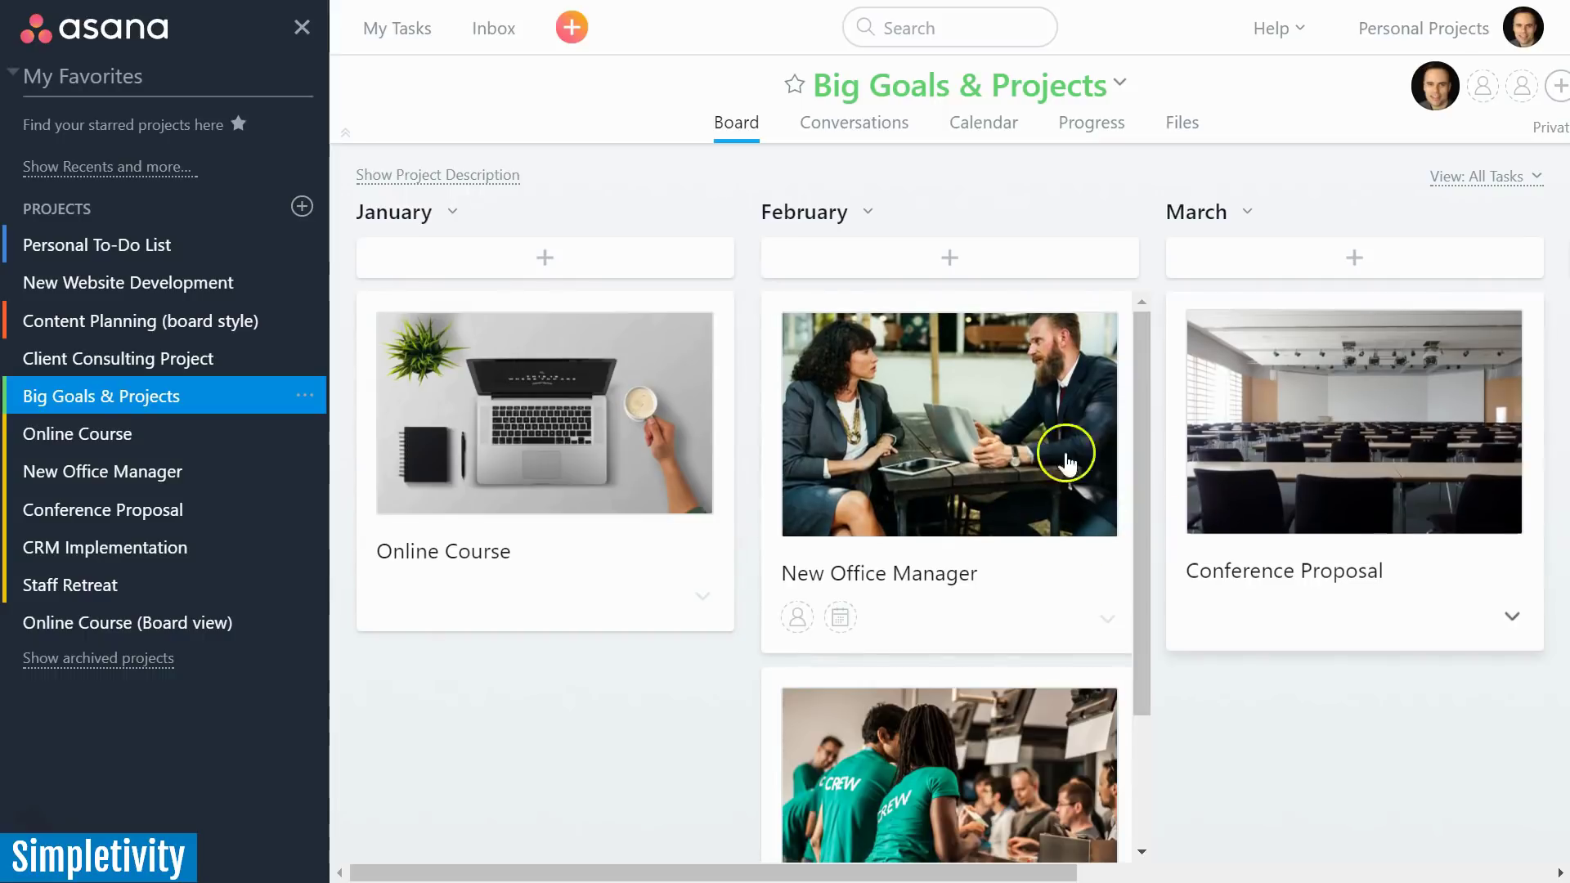
mouse_move(1132, 361)
left_mouse_down()
mouse_move(1150, 474)
mouse_move(1156, 344)
left_mouse_up()
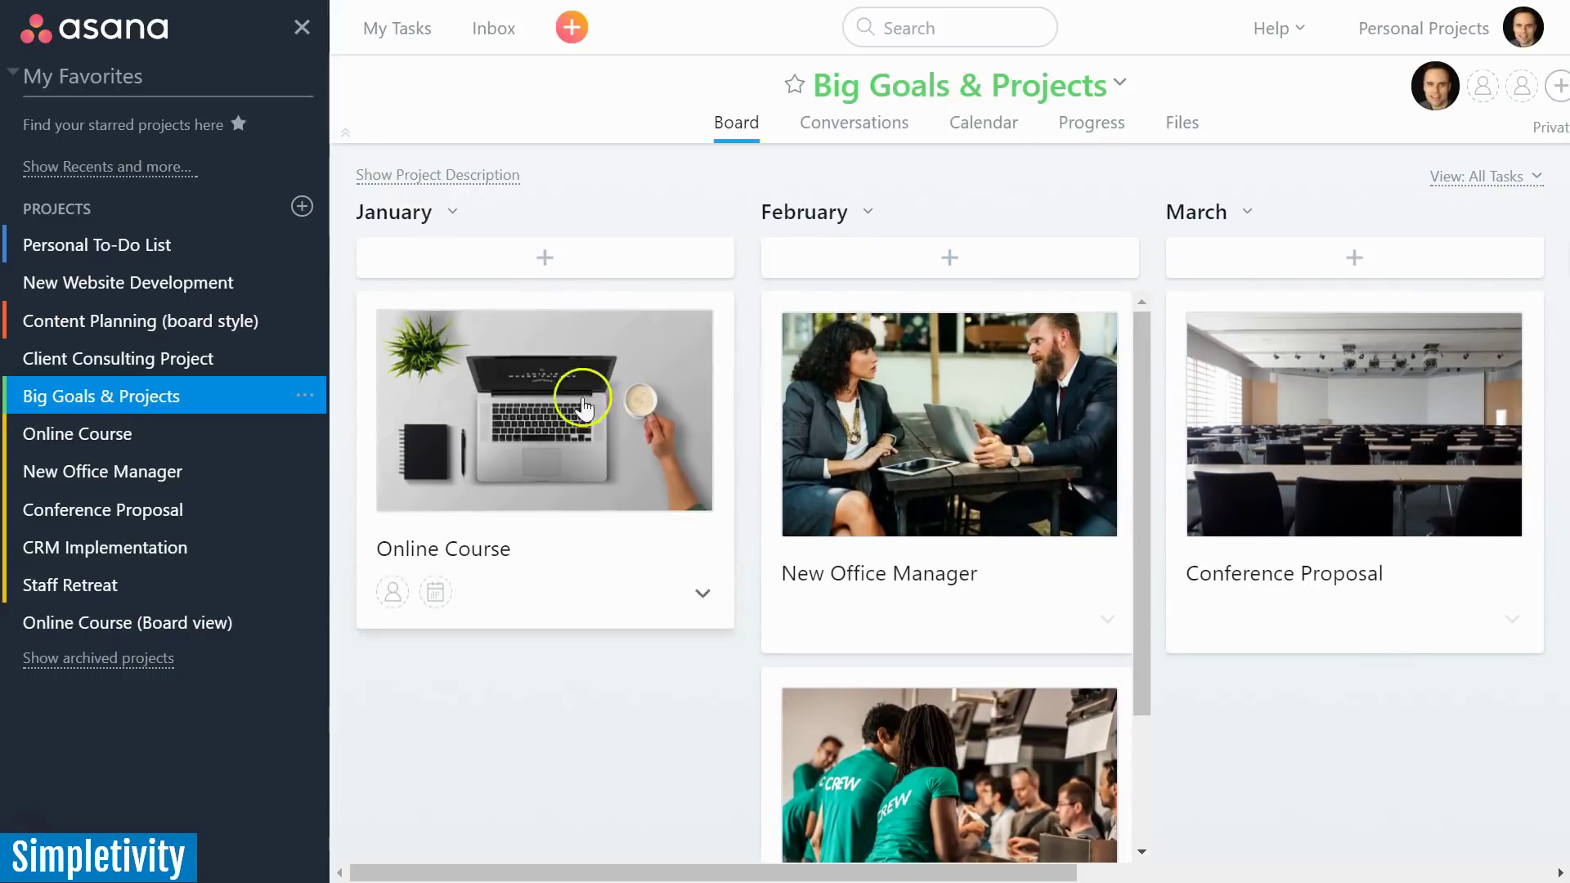
left_click(301, 27)
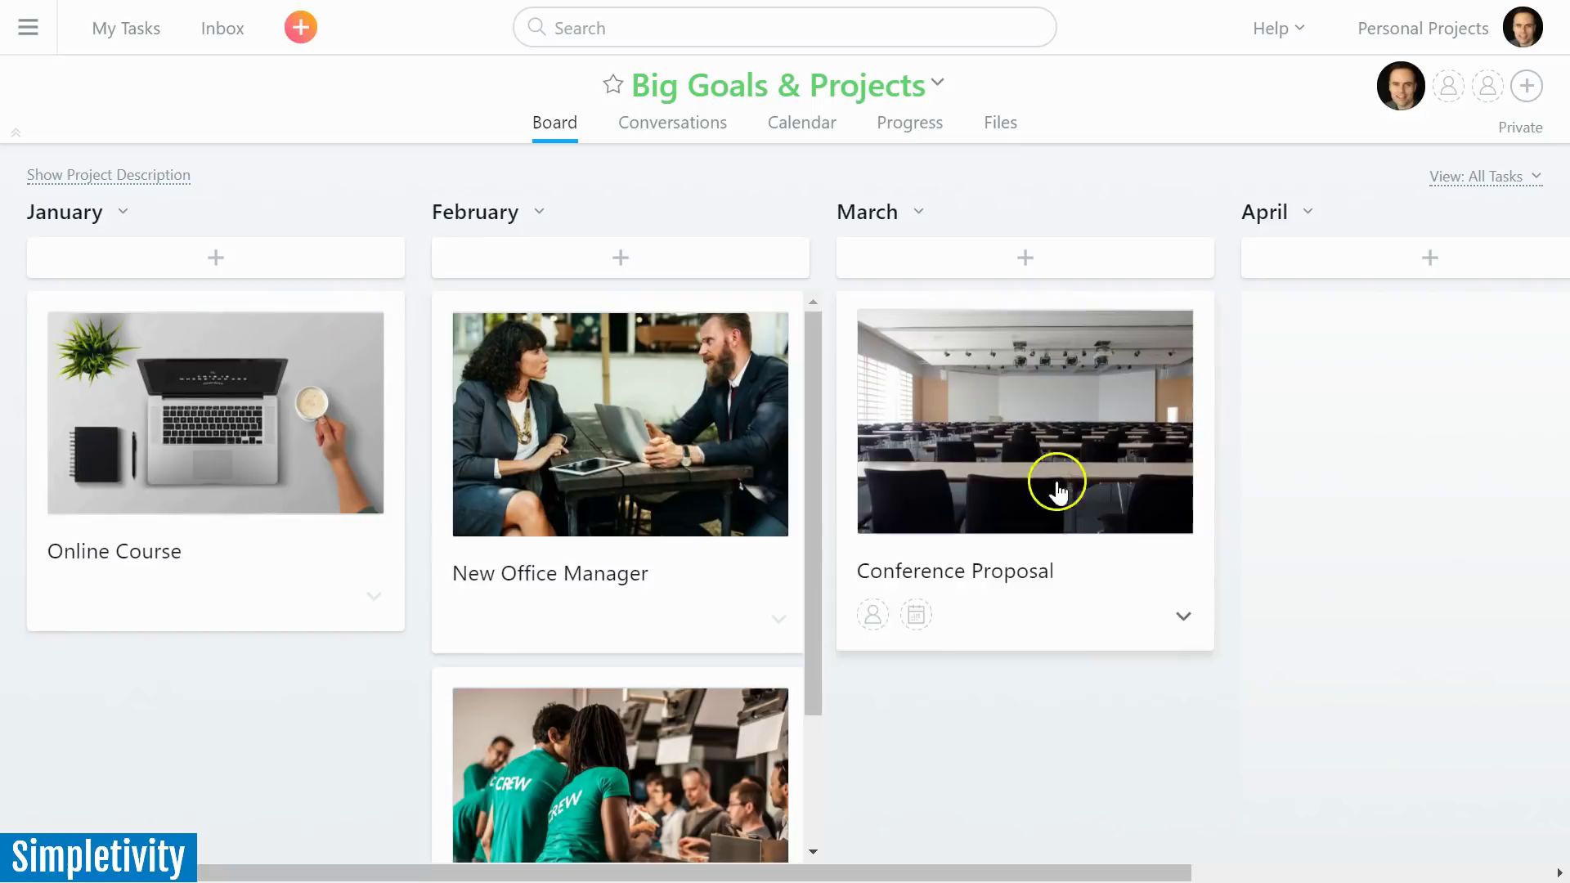
scroll(818, 347, "down", 1)
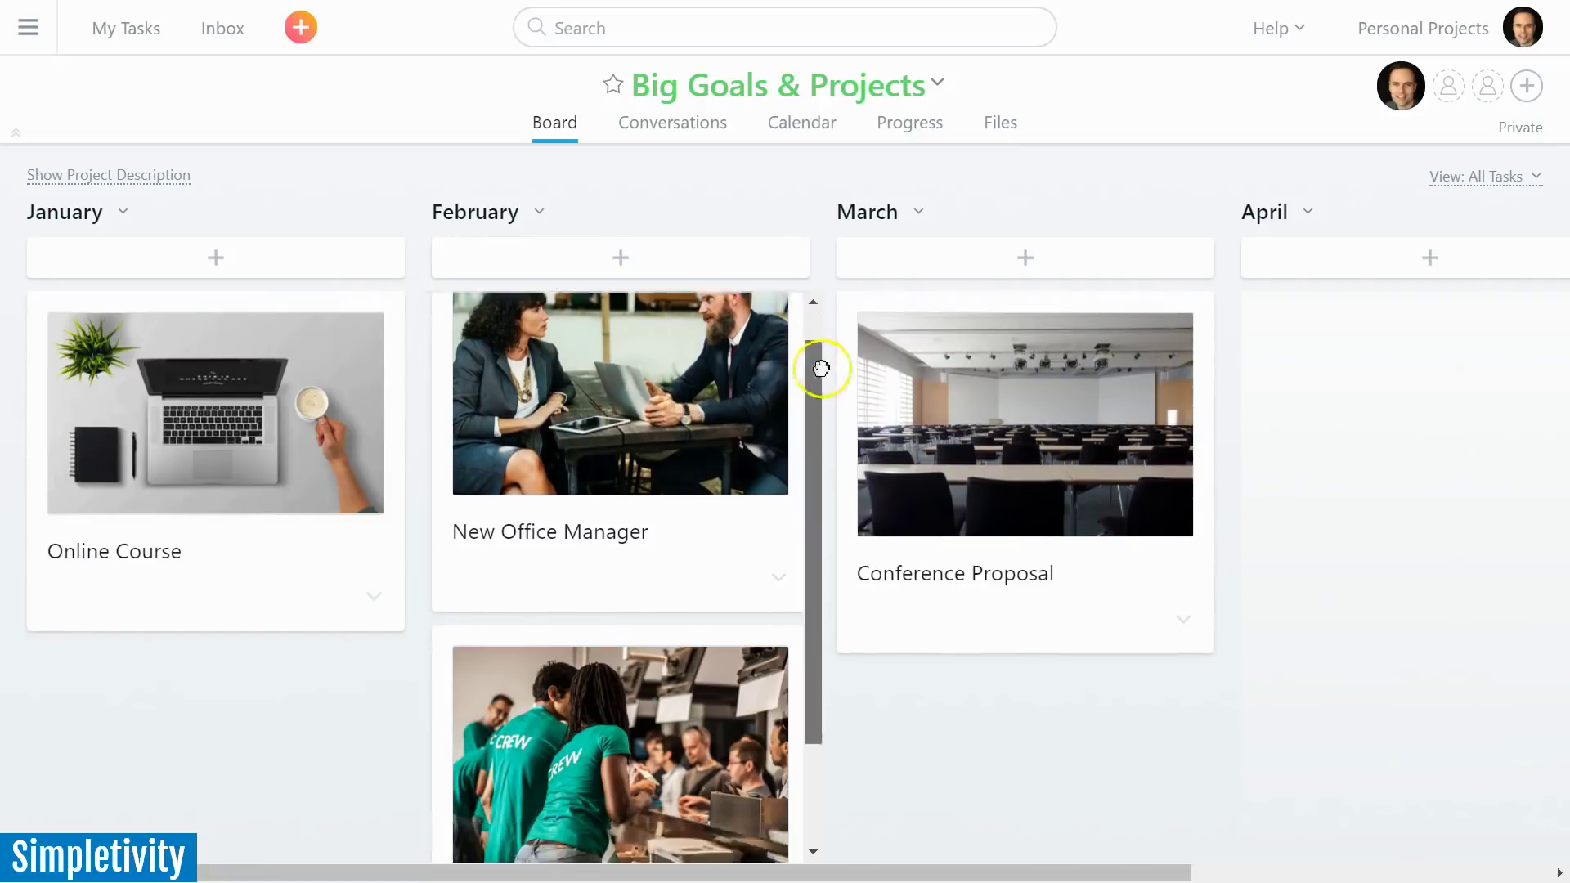
scroll(827, 375, "up", 1)
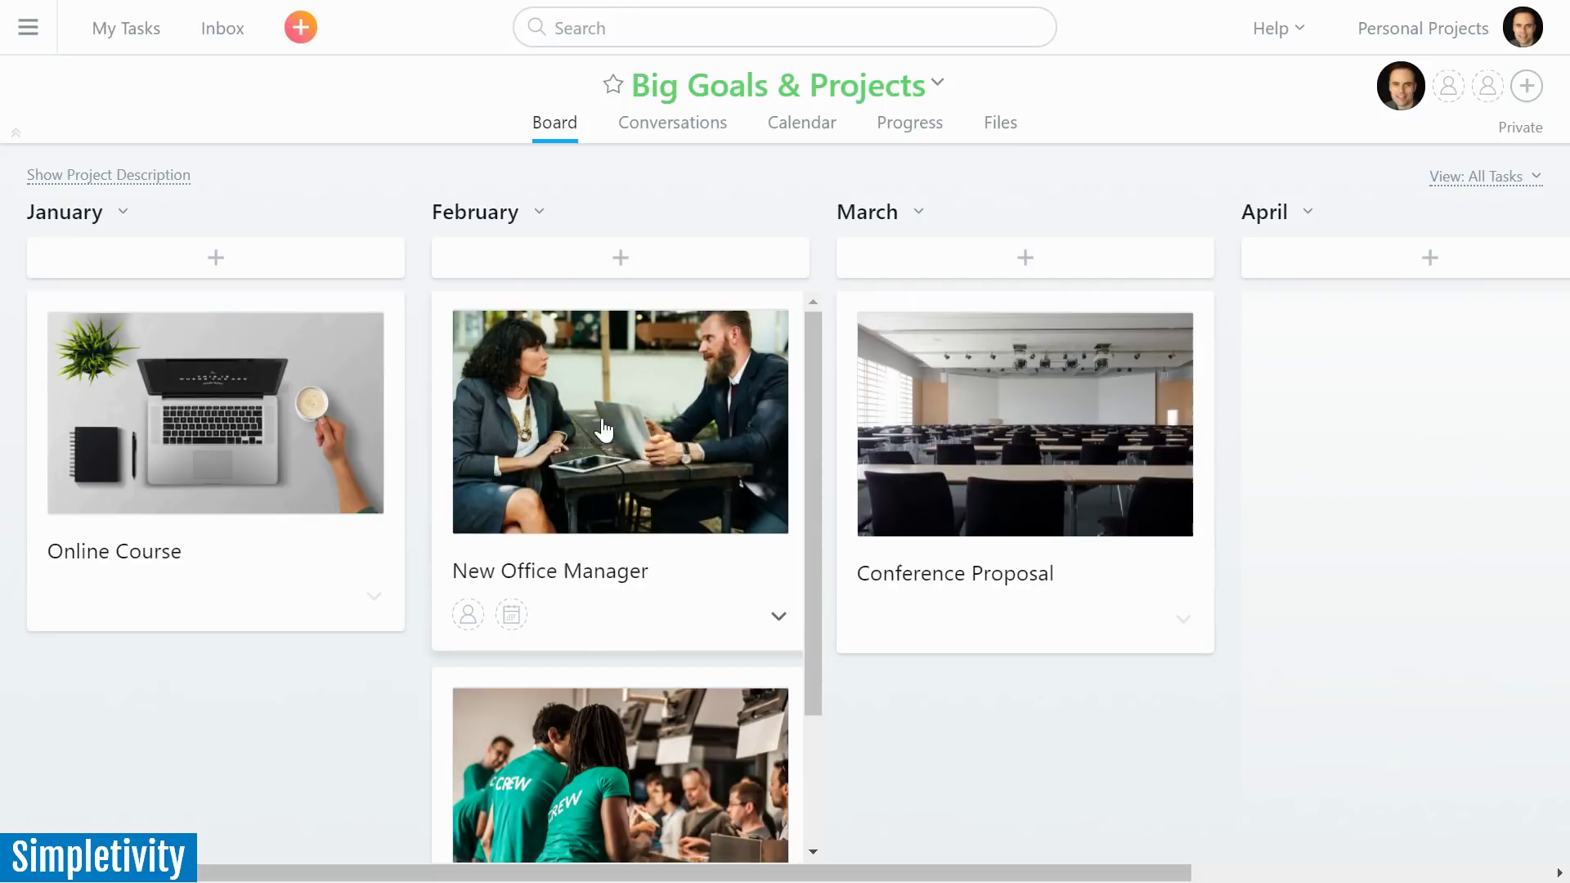
Step: Drag New Office Manager from February into January, placing it above Online Course
left_click_drag(642, 404, 286, 446)
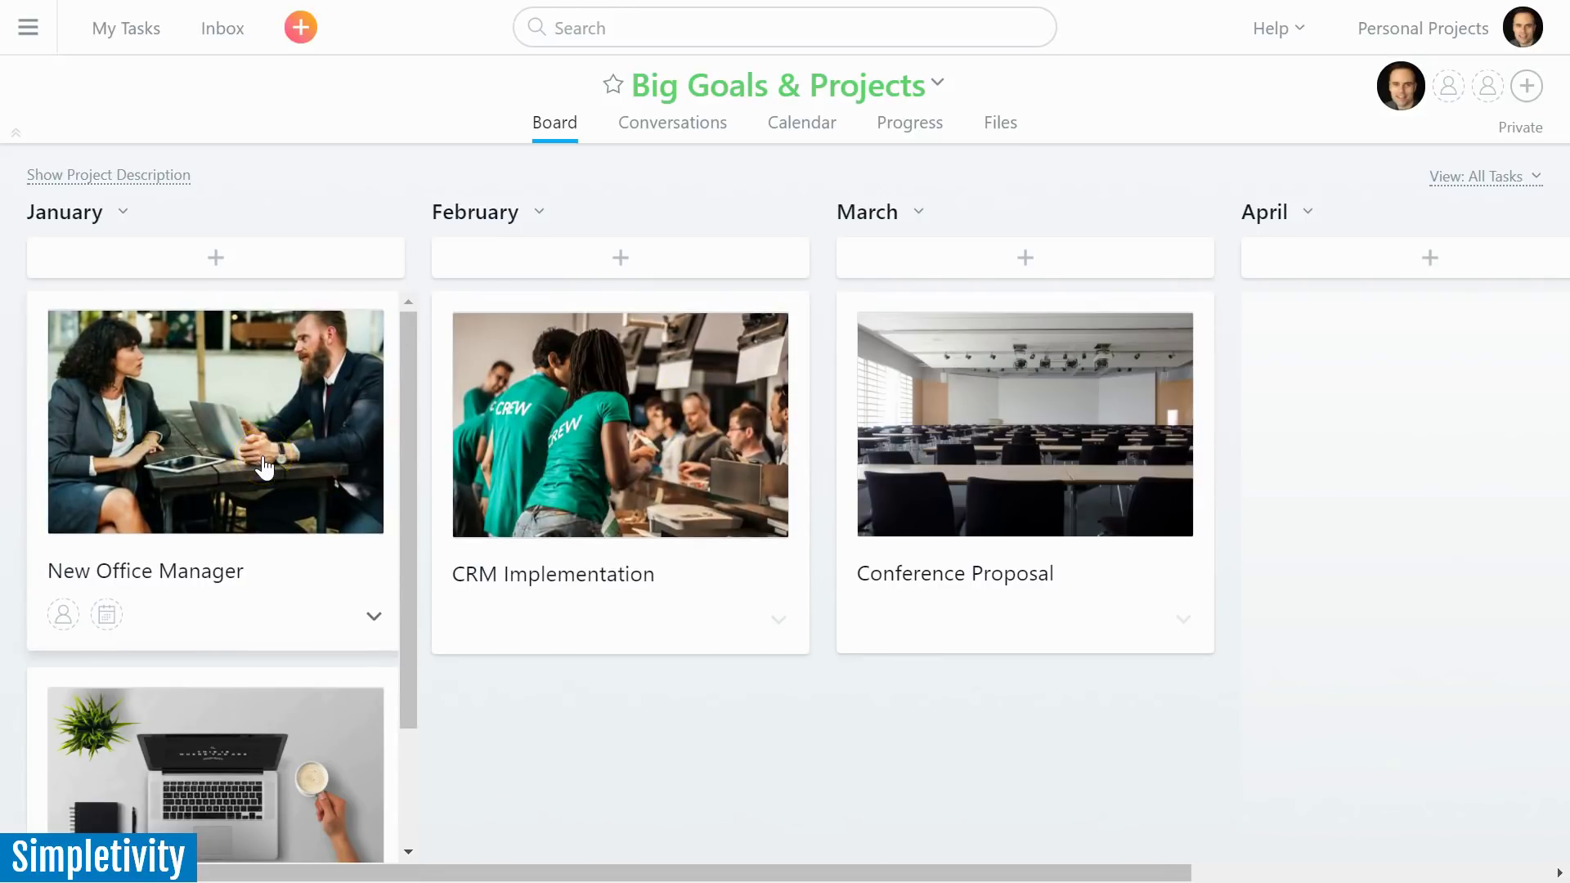
scroll(264, 466, "down", 2)
scroll(263, 466, "up", 2)
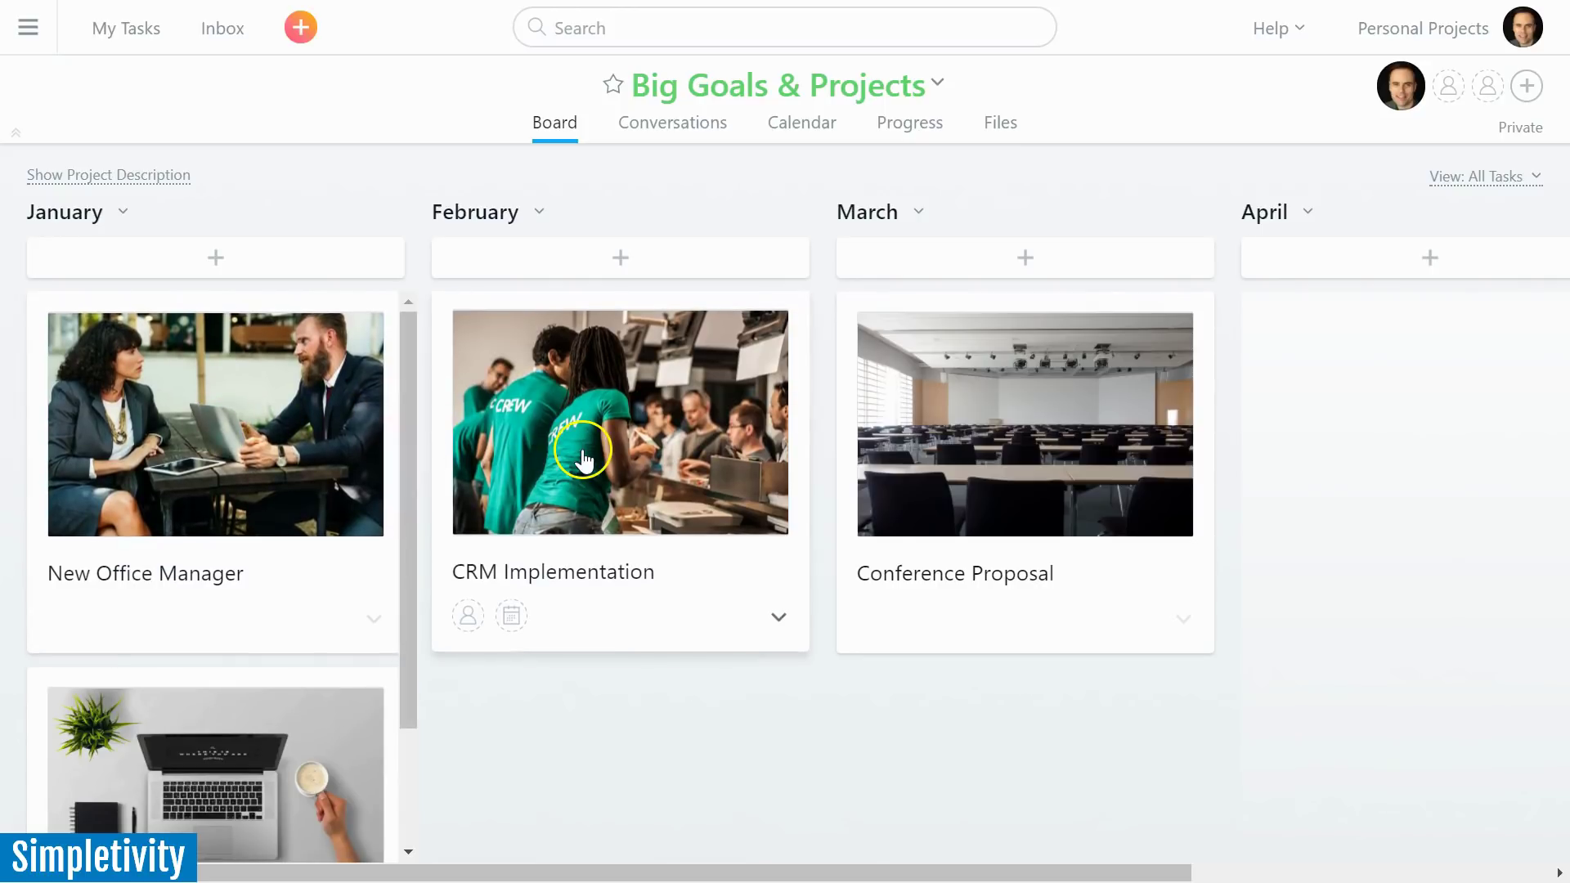
scroll(327, 466, "down", 2)
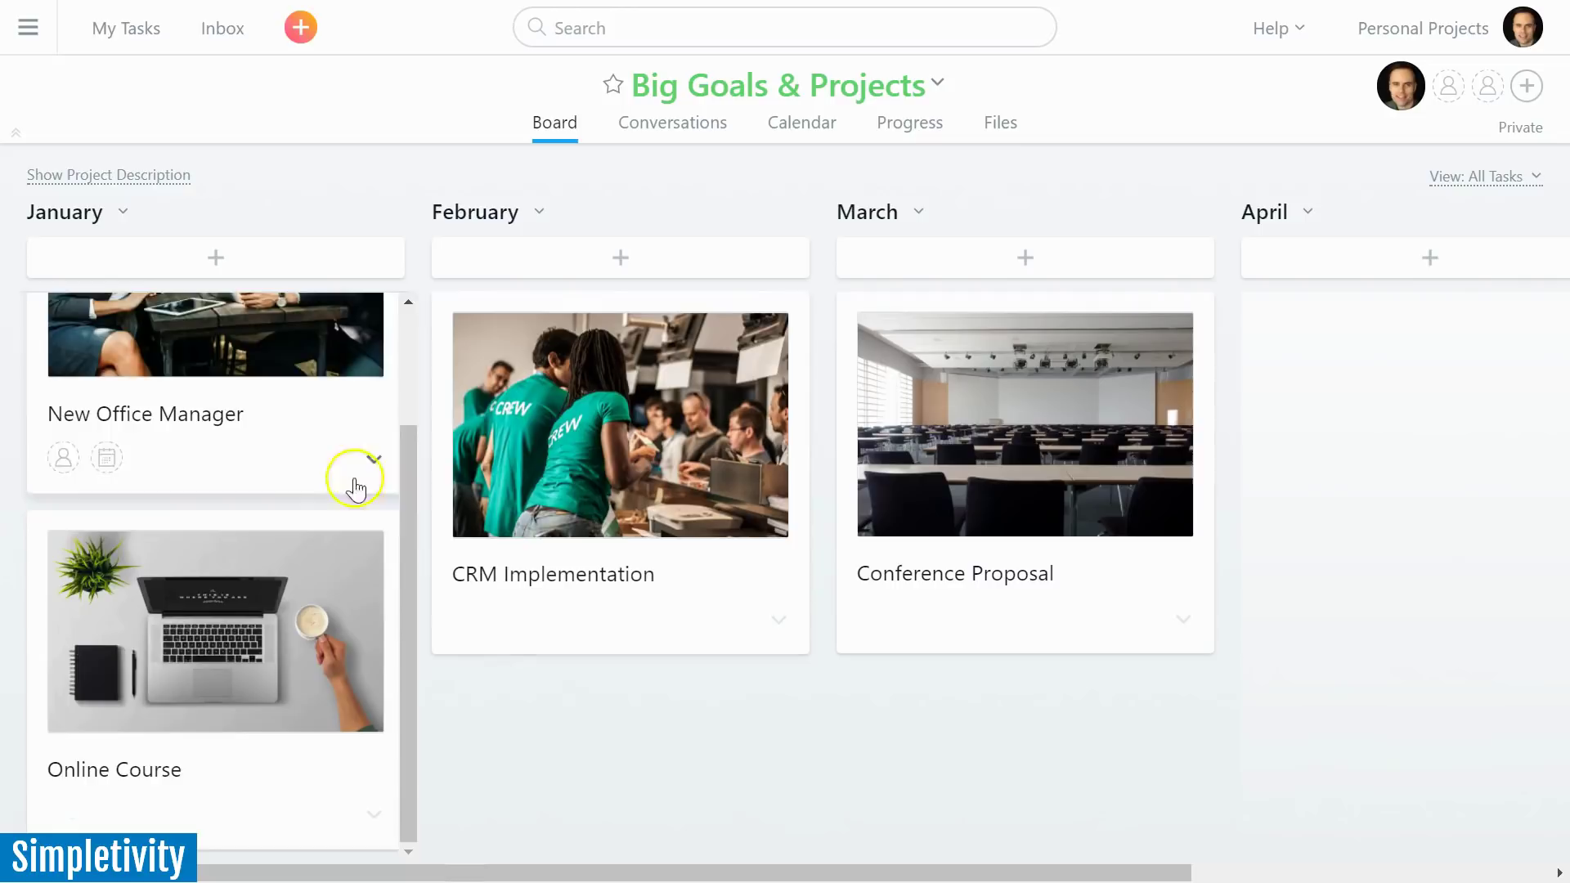
Step: Open the Online Course card's details and look through them
left_click(211, 632)
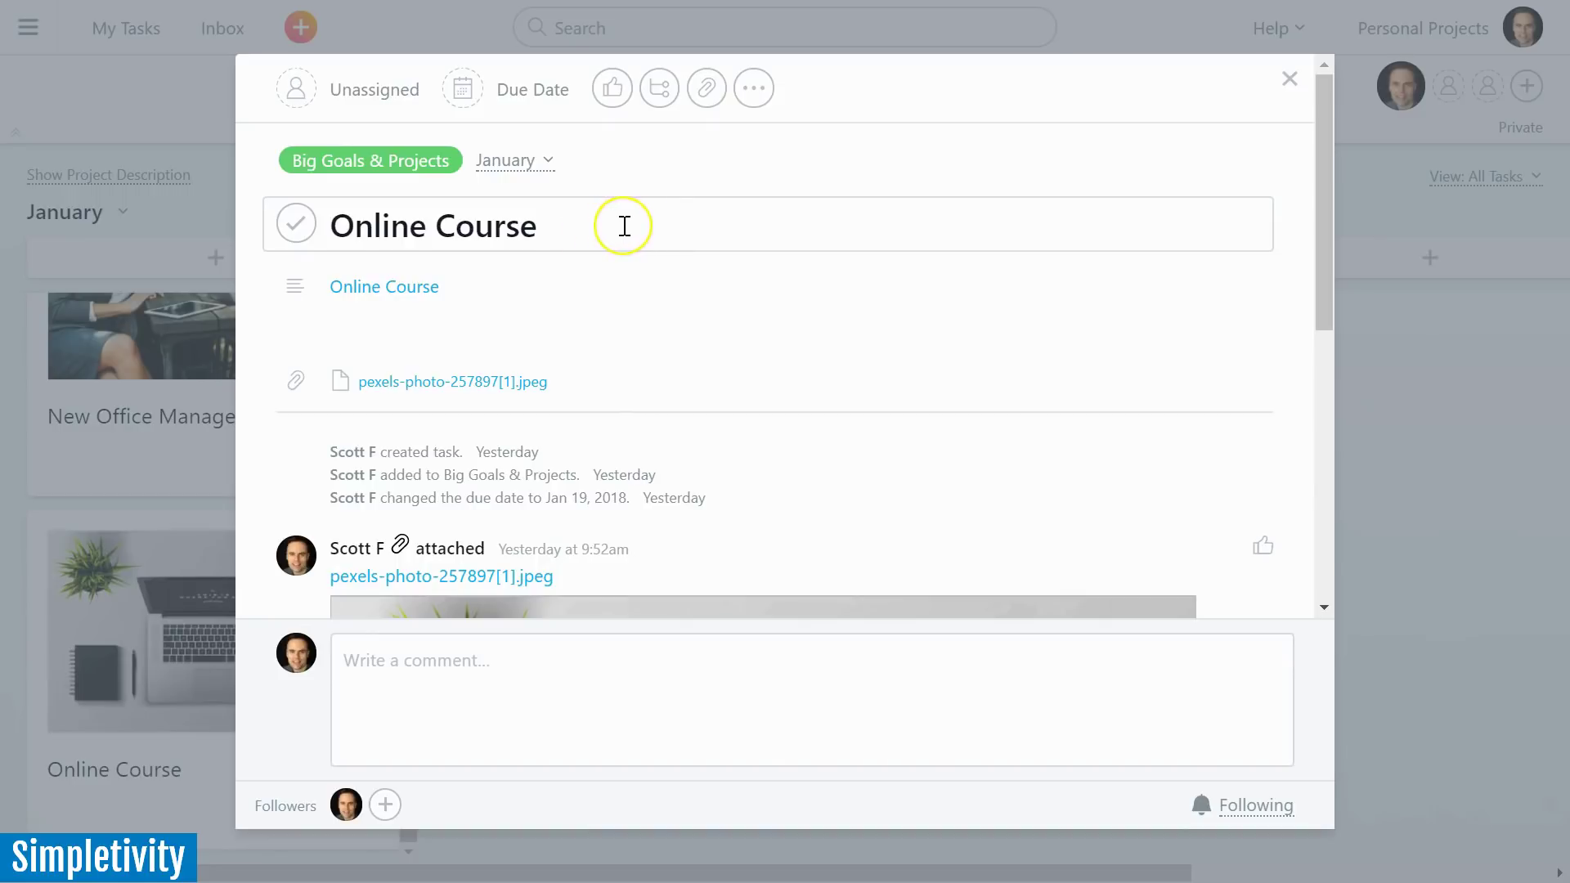
scroll(740, 442, "down", 7)
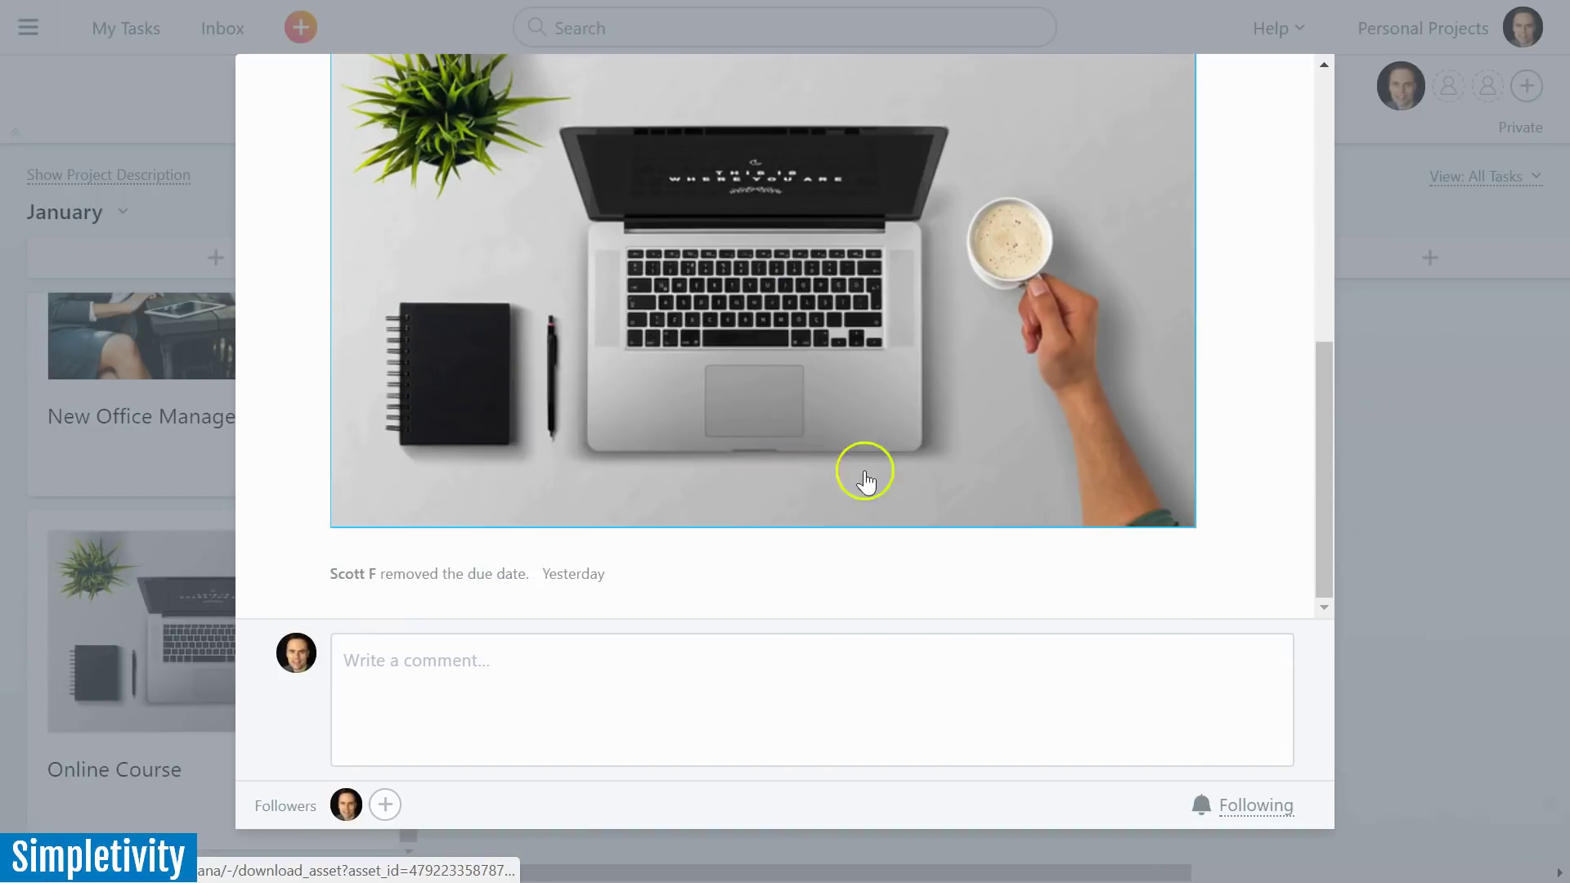
scroll(790, 396, "up", 7)
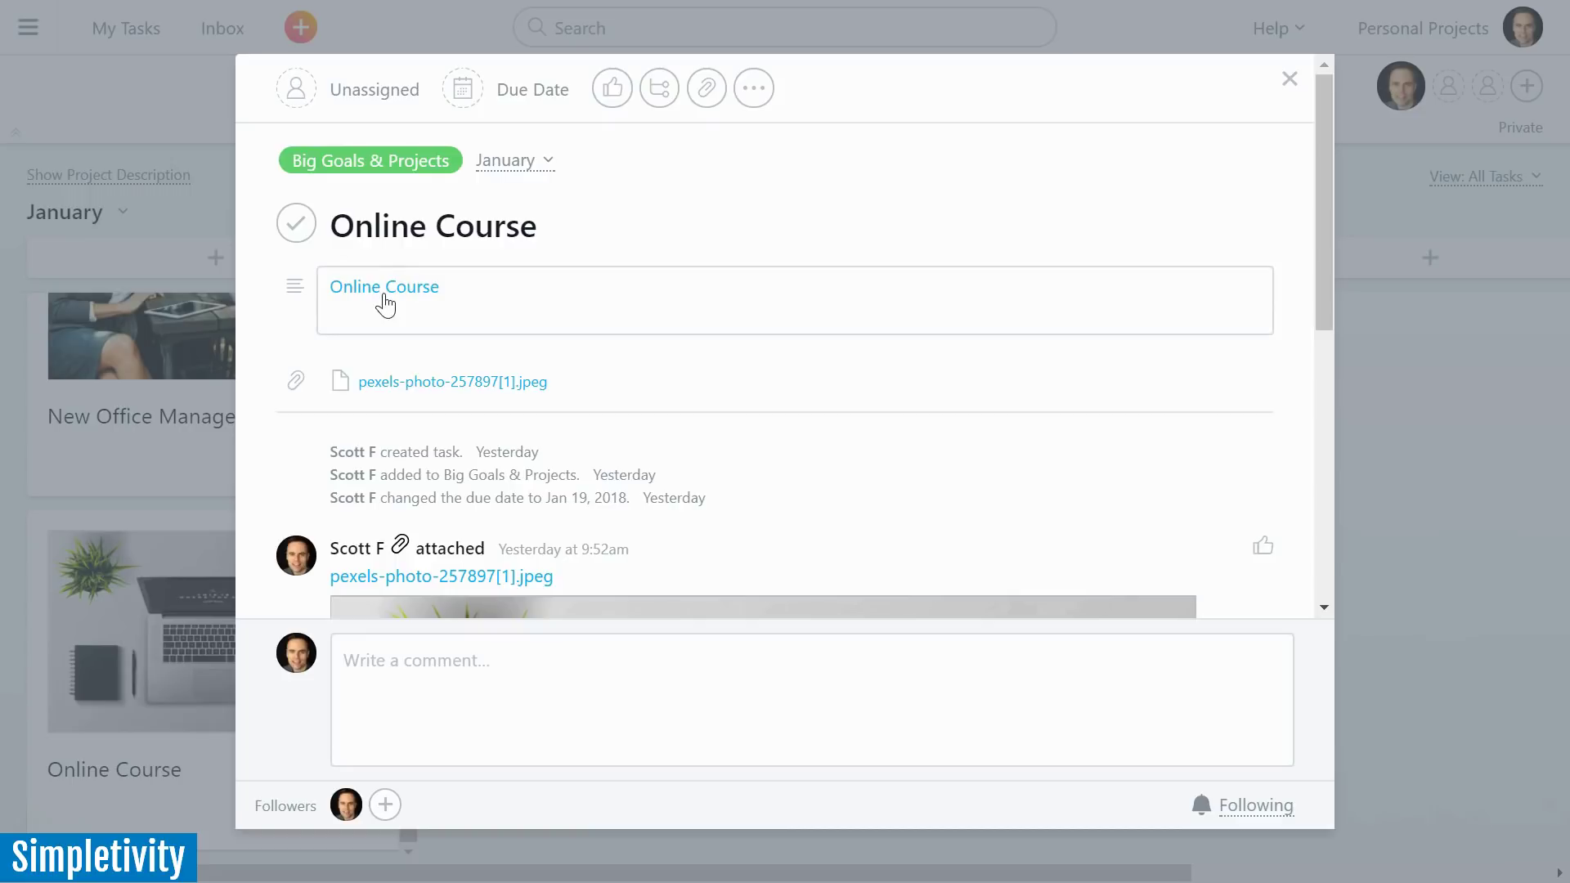
Step: Follow the description link to the Online Course project, then return to Big Goals & Projects
left_click(384, 288)
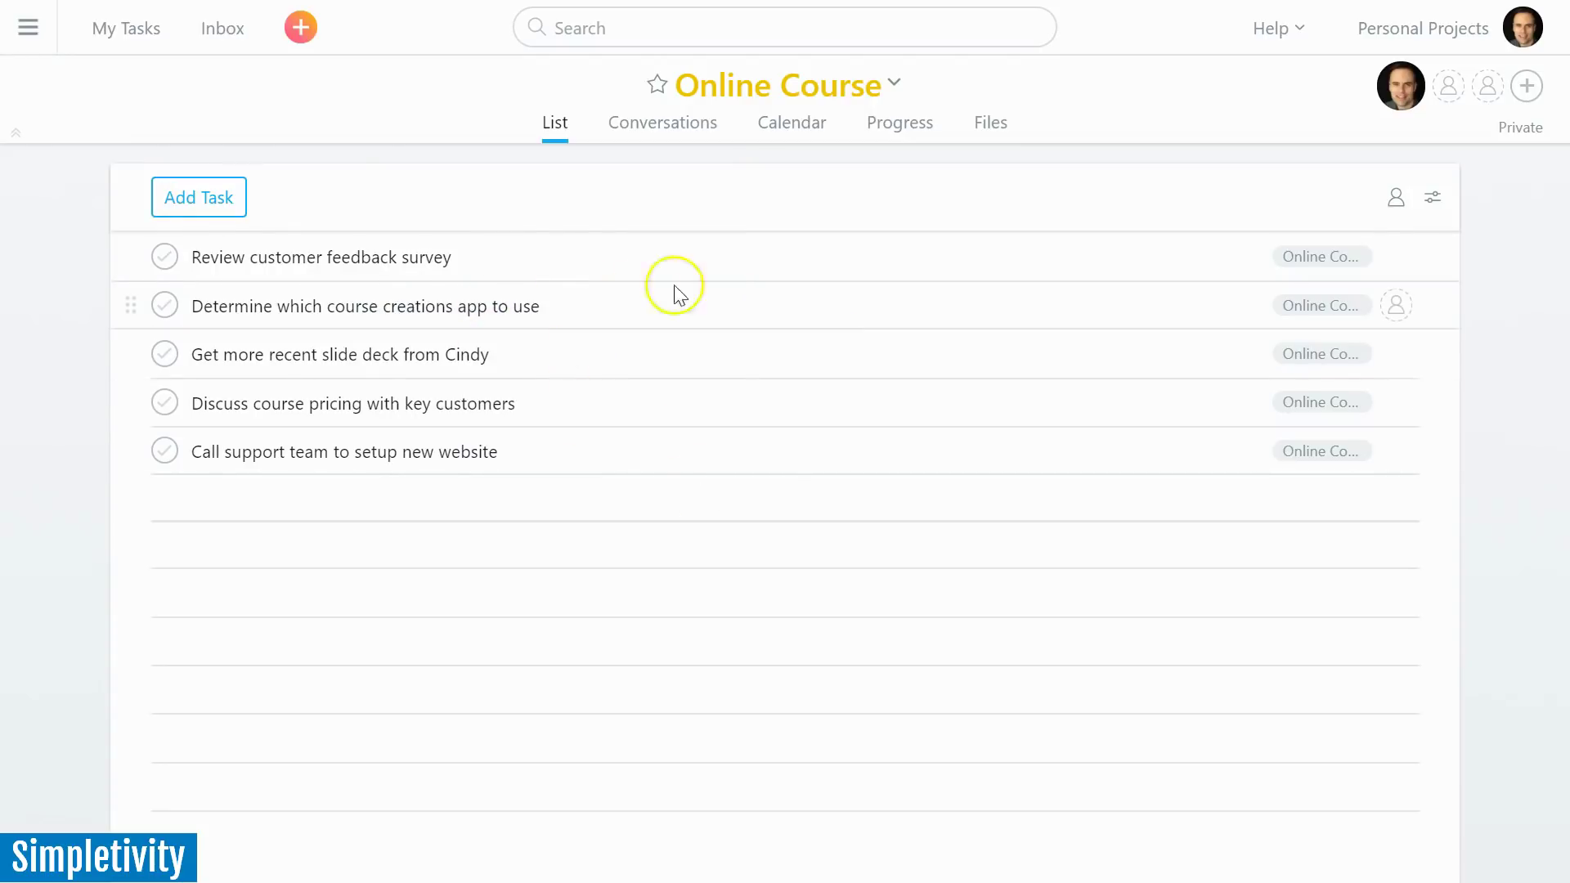
left_click(27, 41)
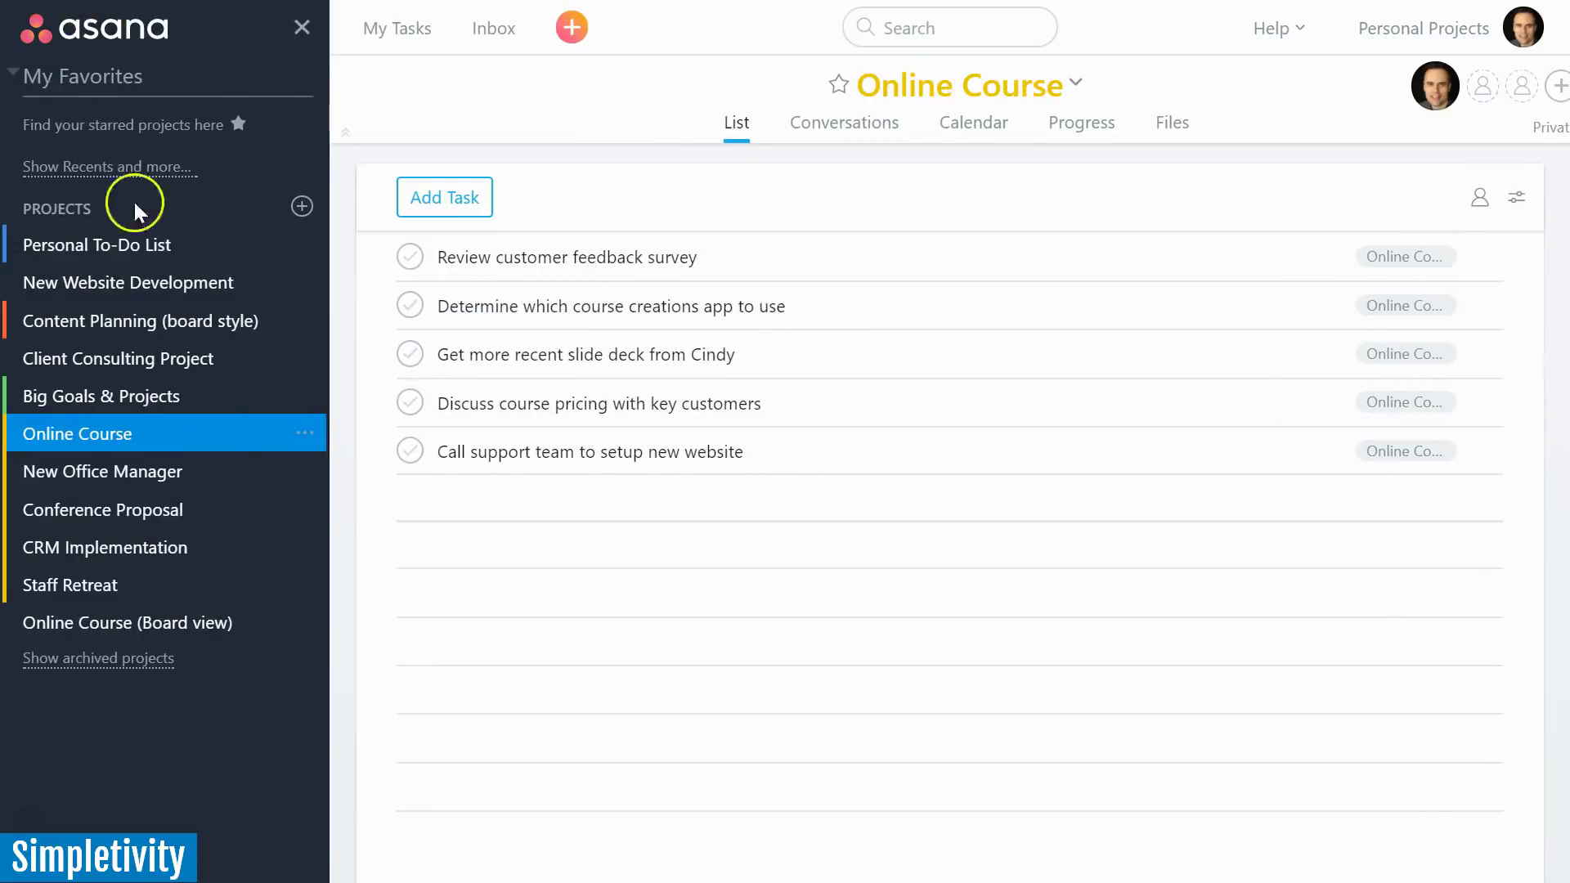
left_click(102, 394)
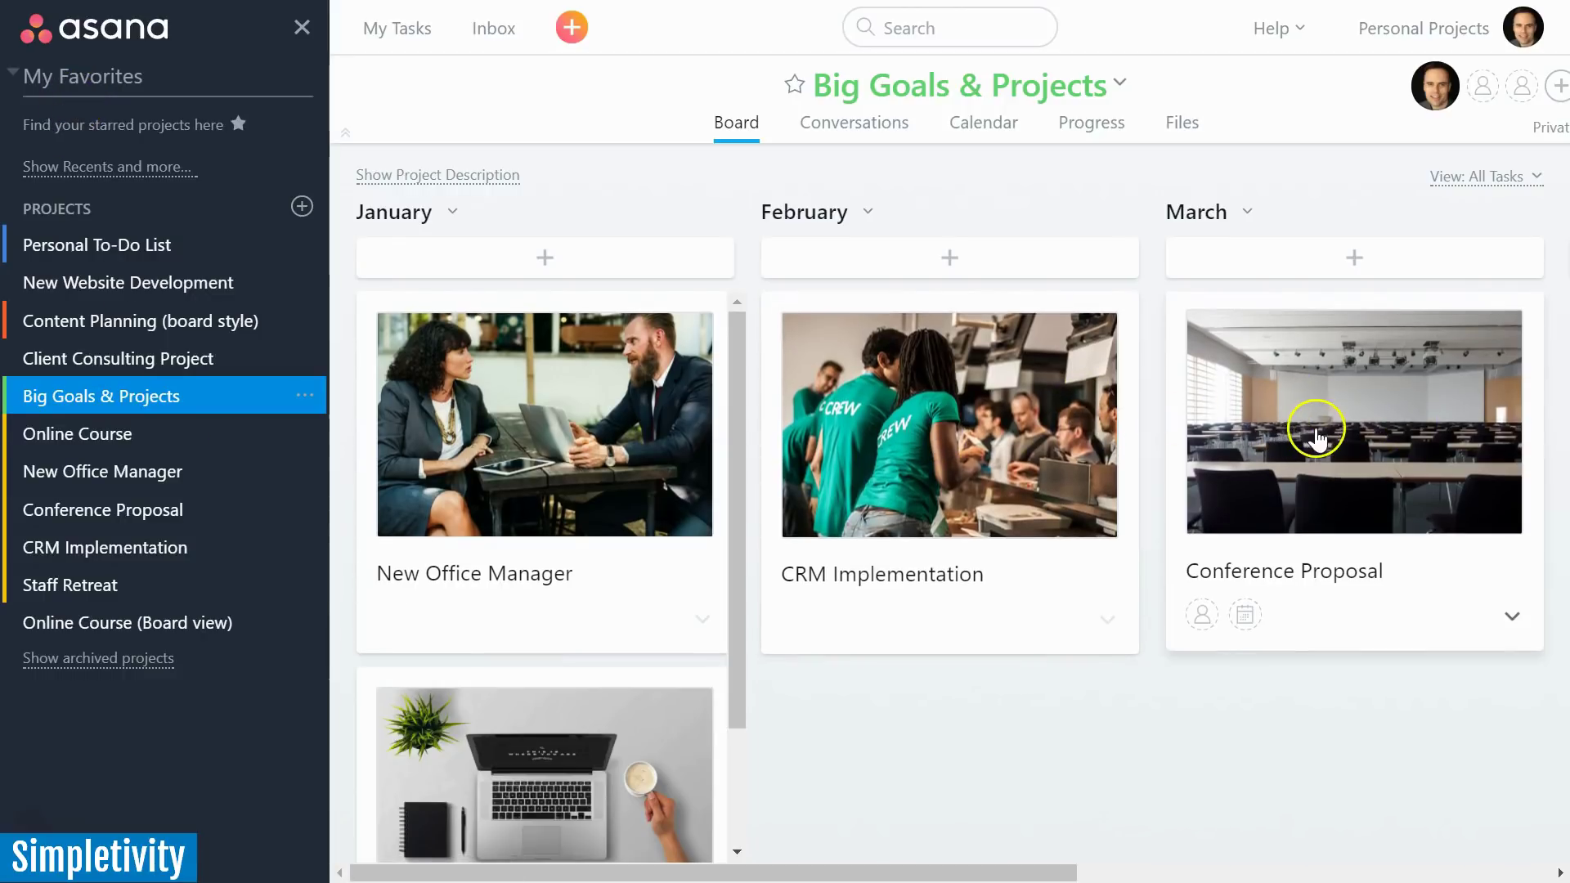
Step: Open Conference Proposal's linked project, then switch to the Online Course project
left_click(1363, 392)
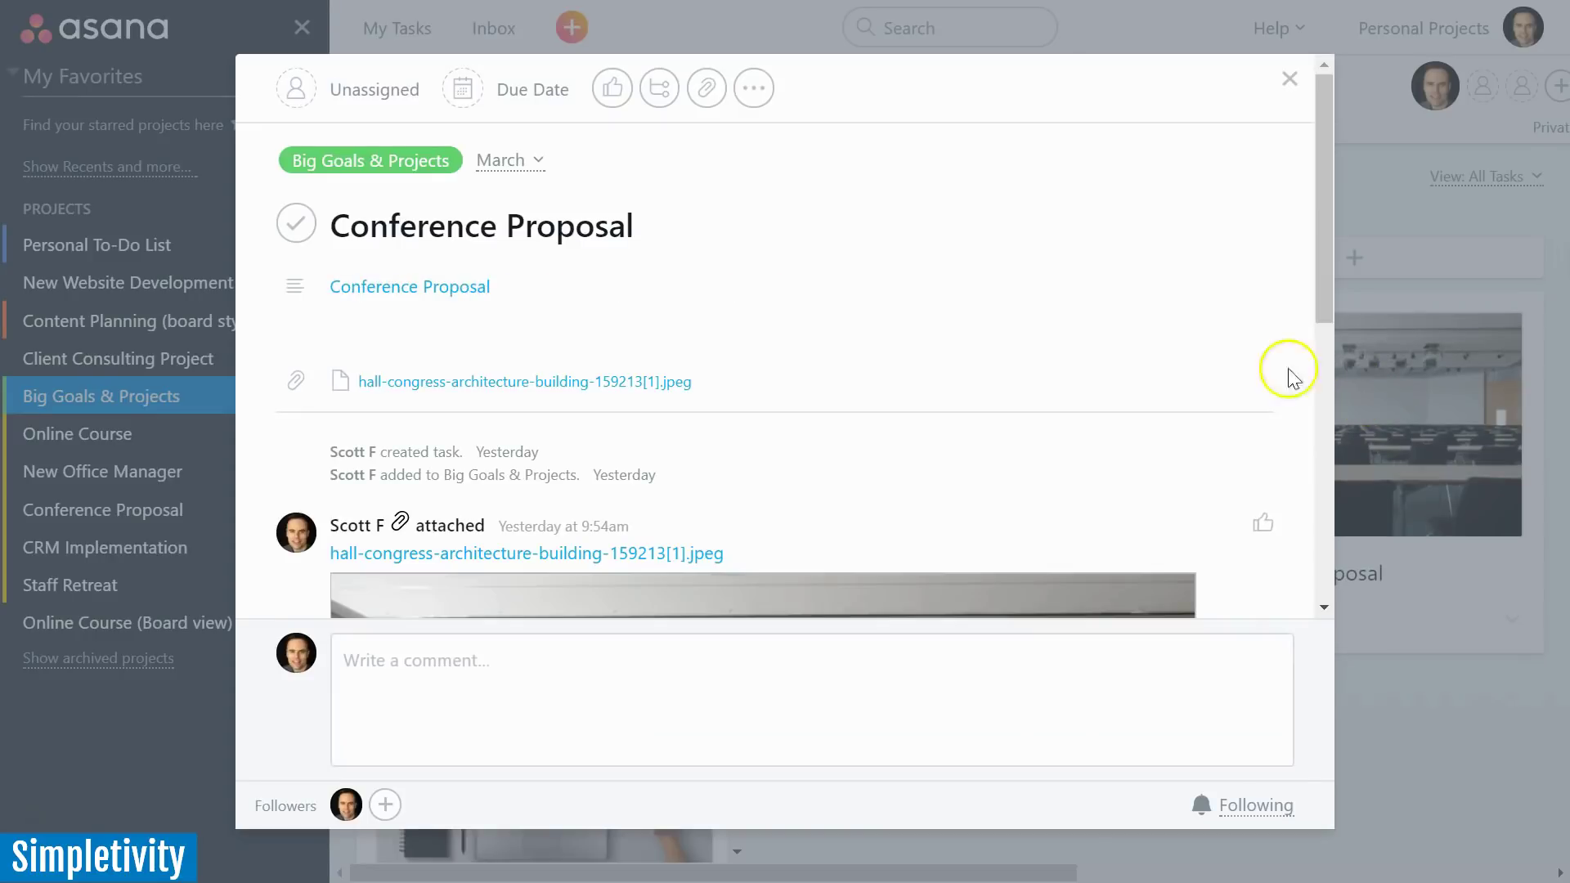
left_click(399, 288)
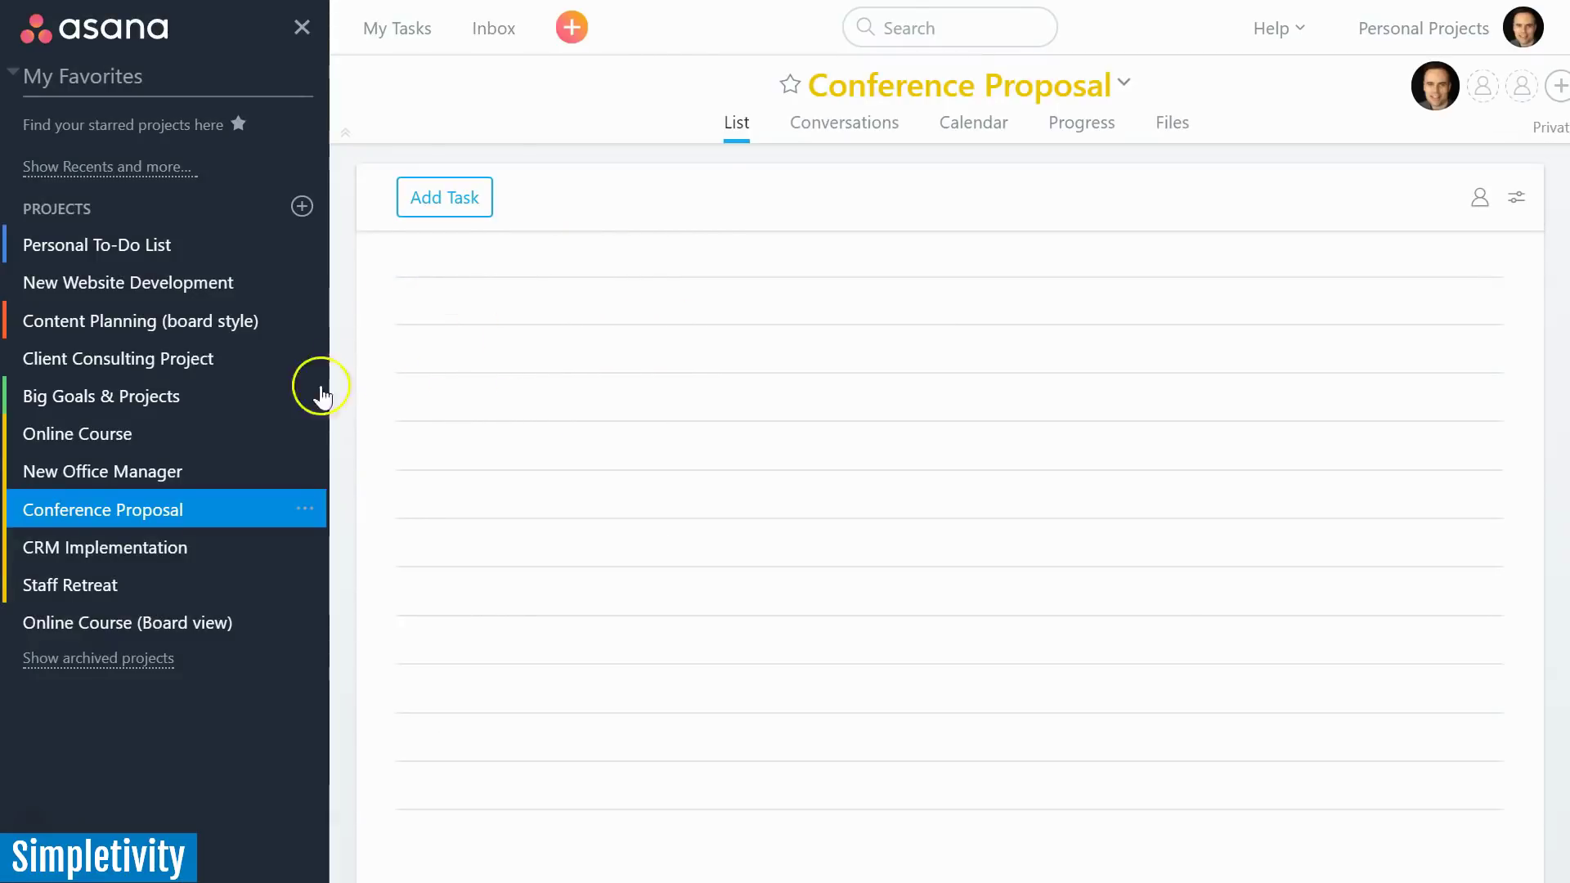
left_click(96, 442)
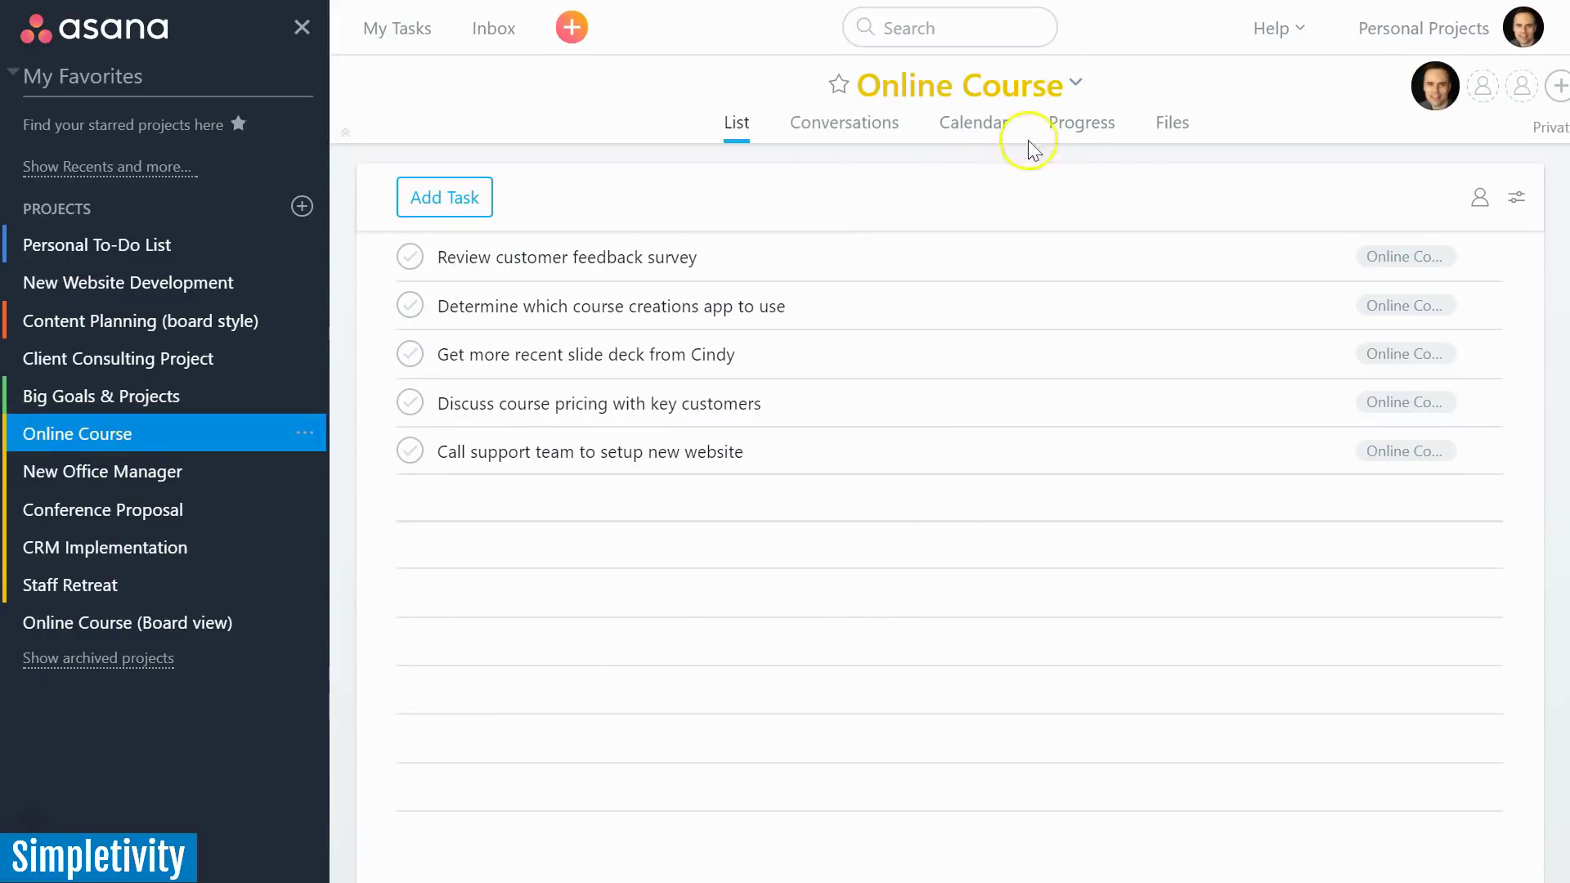
Step: Copy the Online Course project URL and go back to the Big Goals & Projects board
left_click(1078, 85)
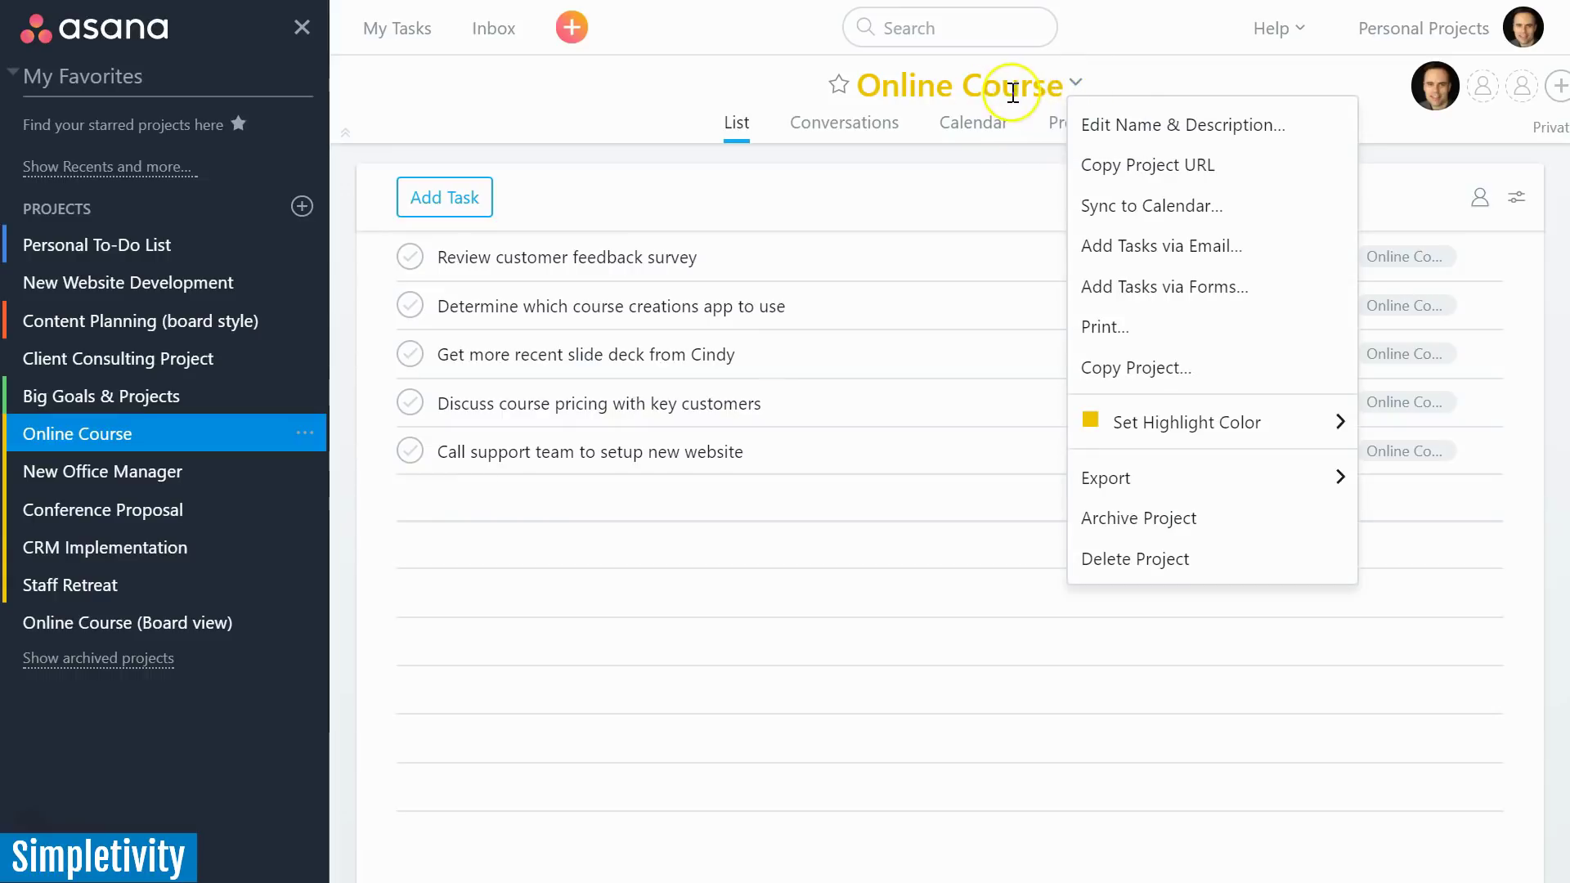
left_click(1173, 176)
left_click(140, 396)
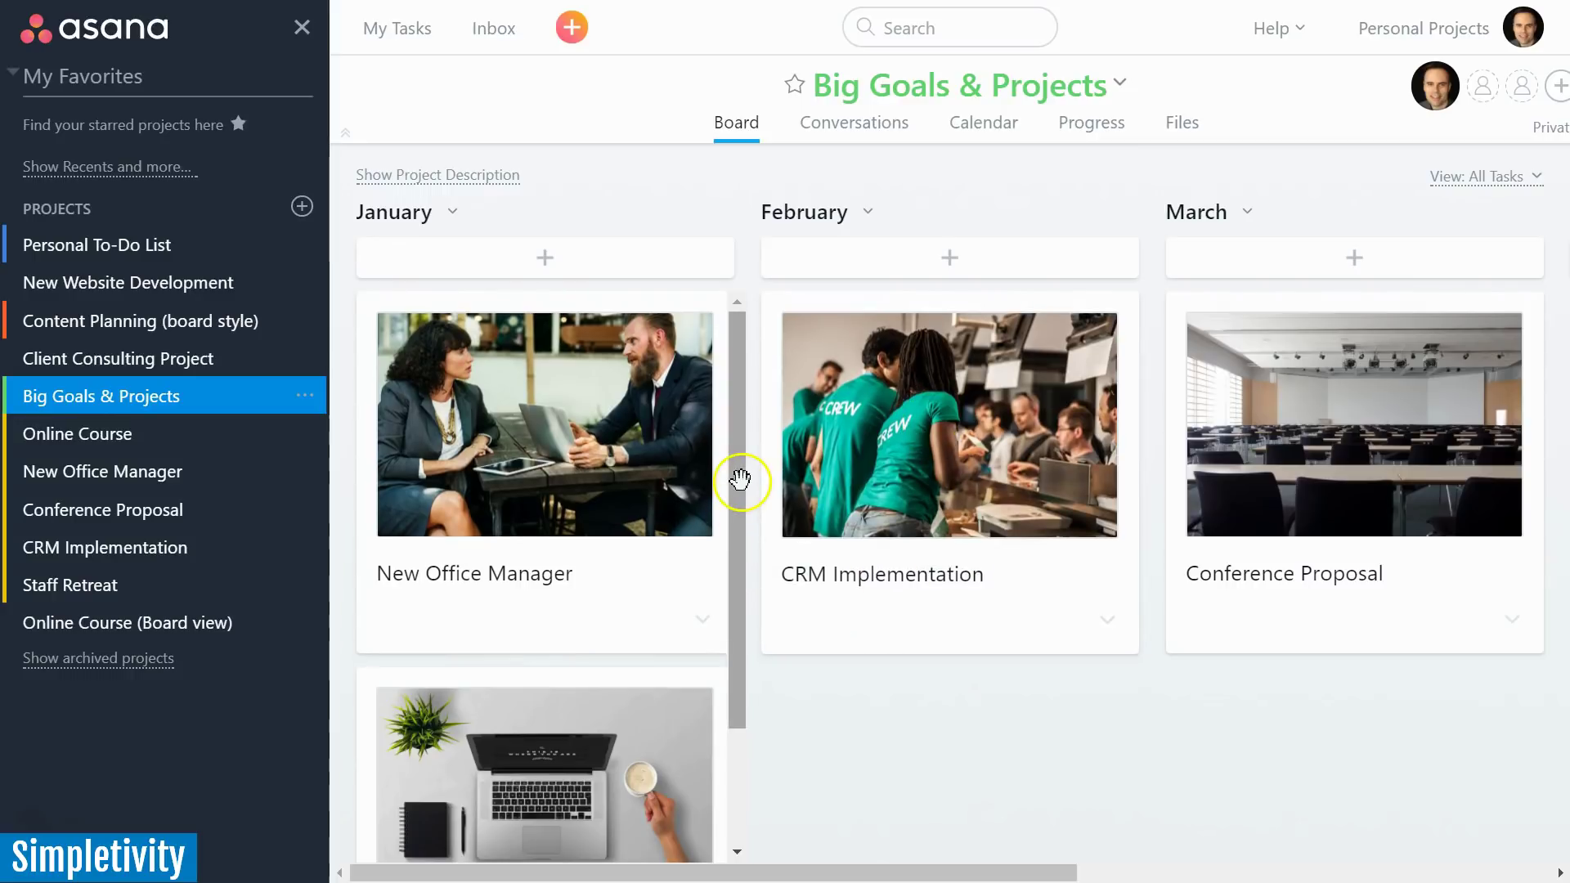
left_click(561, 427)
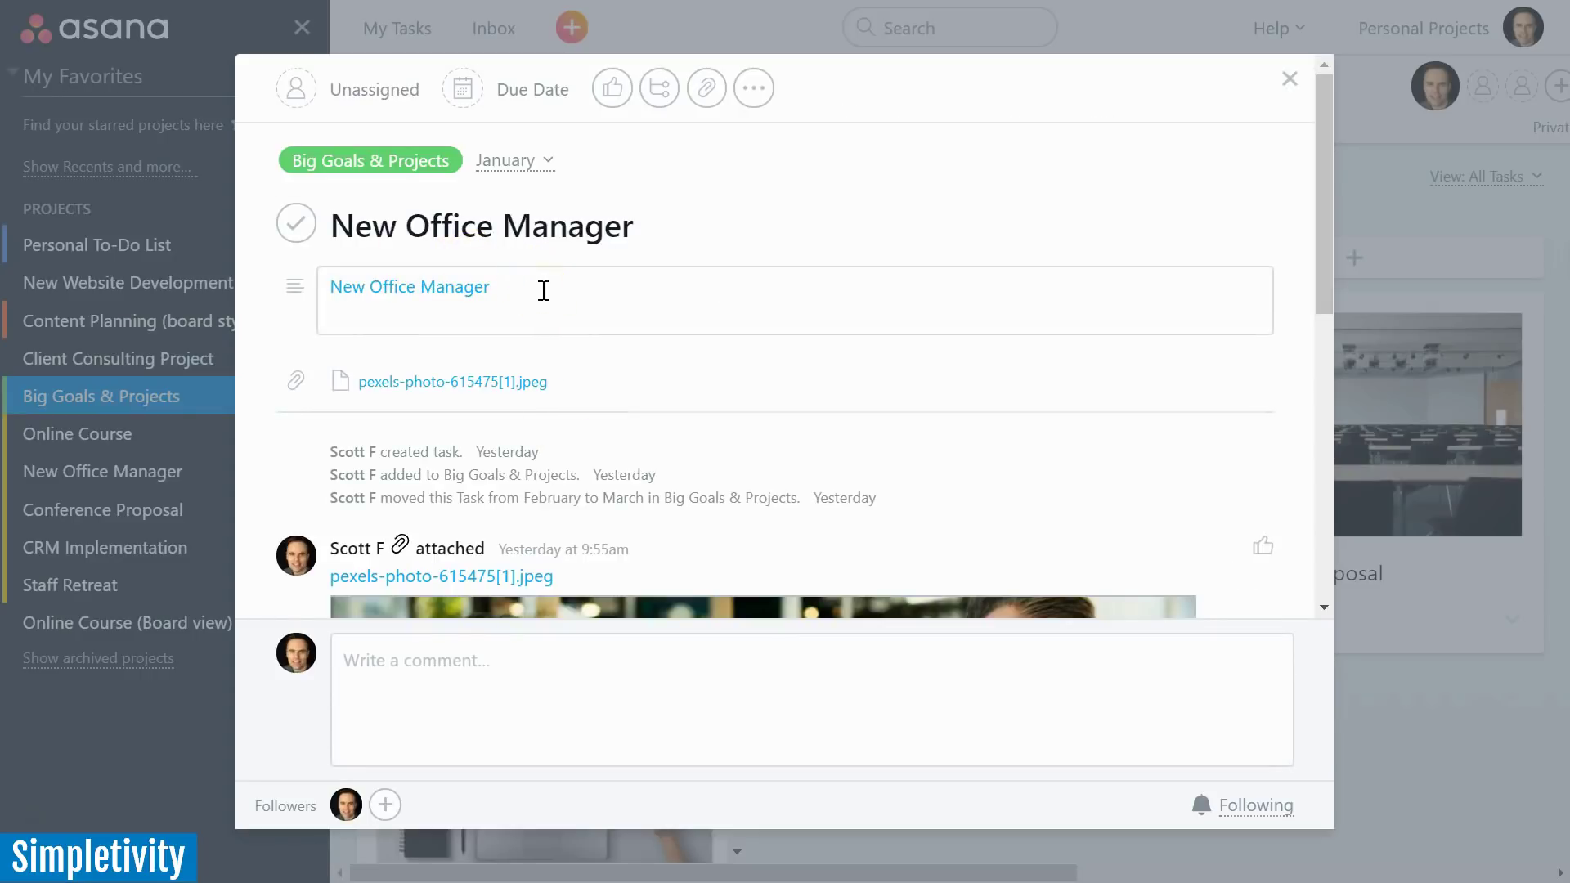
left_click(444, 297)
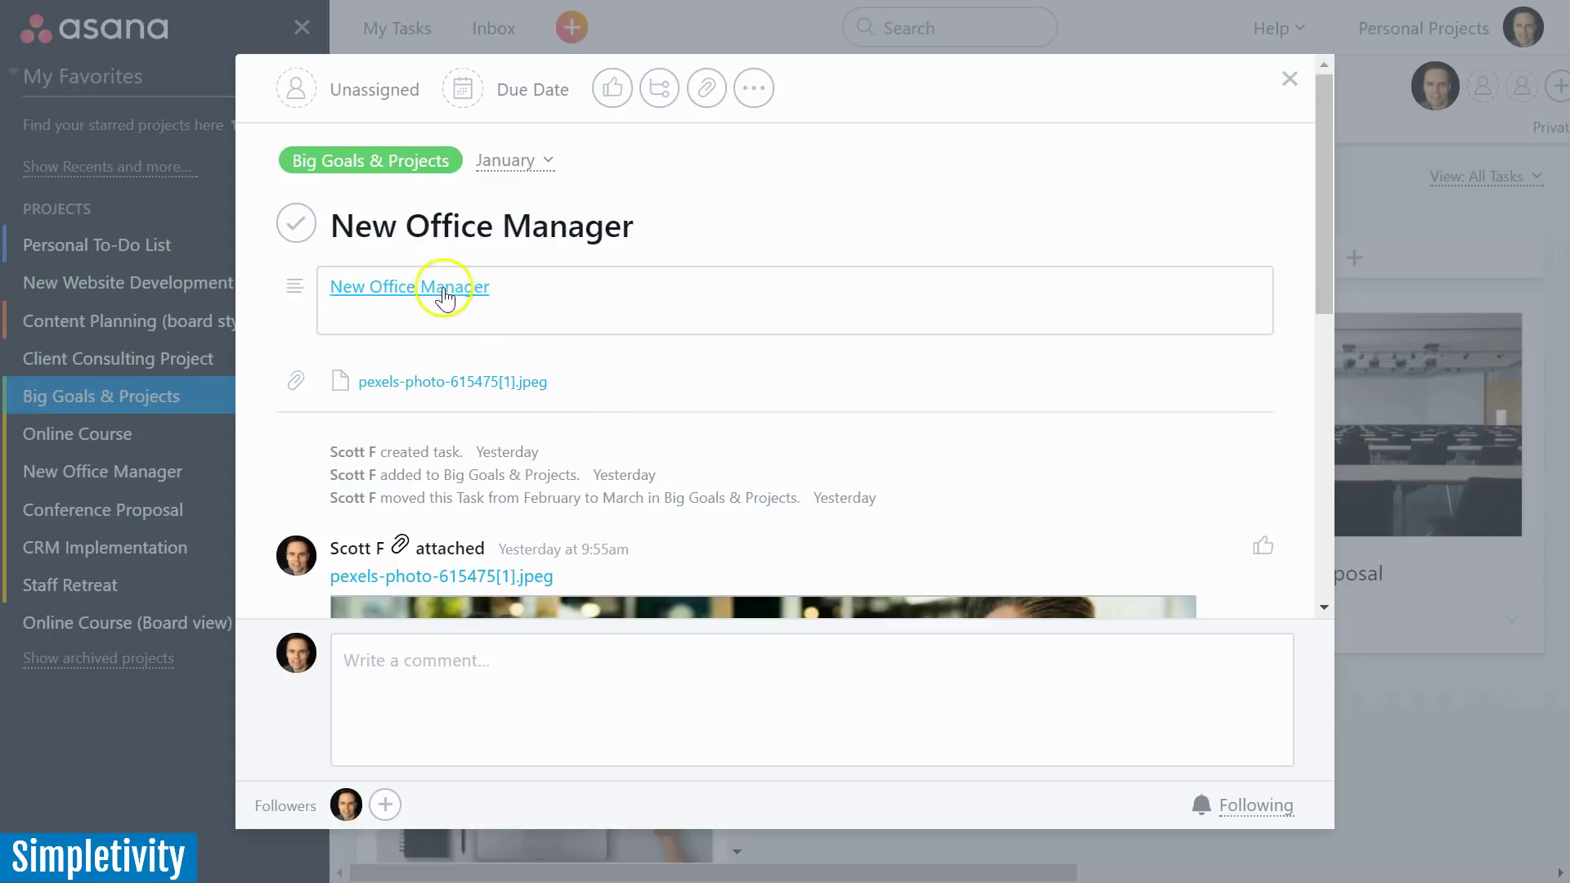
left_click(1290, 79)
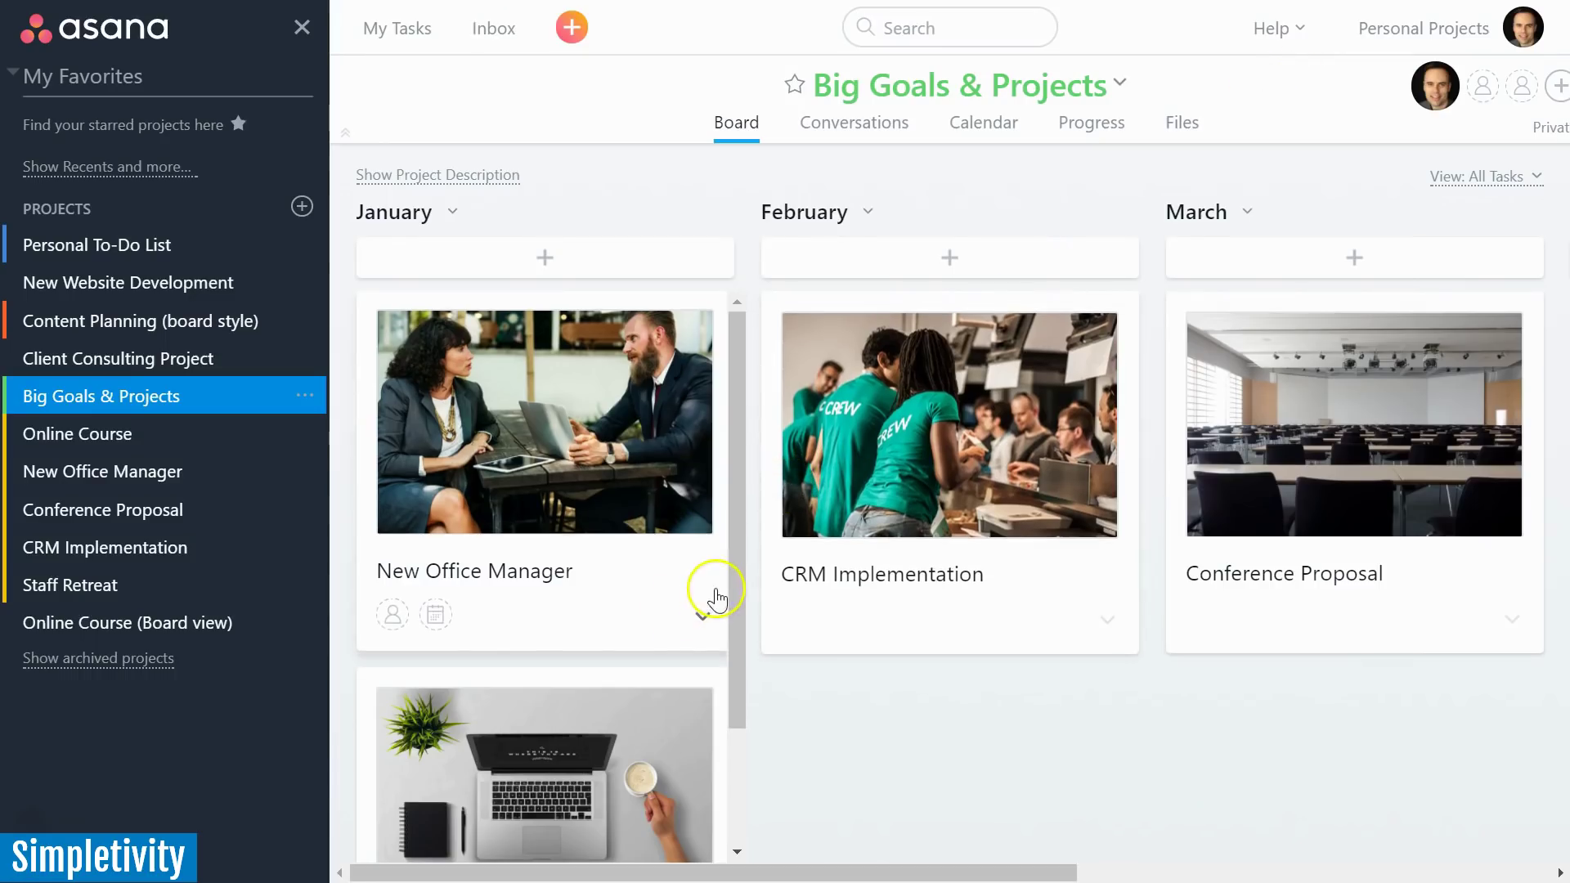
scroll(606, 596, "down", 2)
scroll(609, 597, "up", 2)
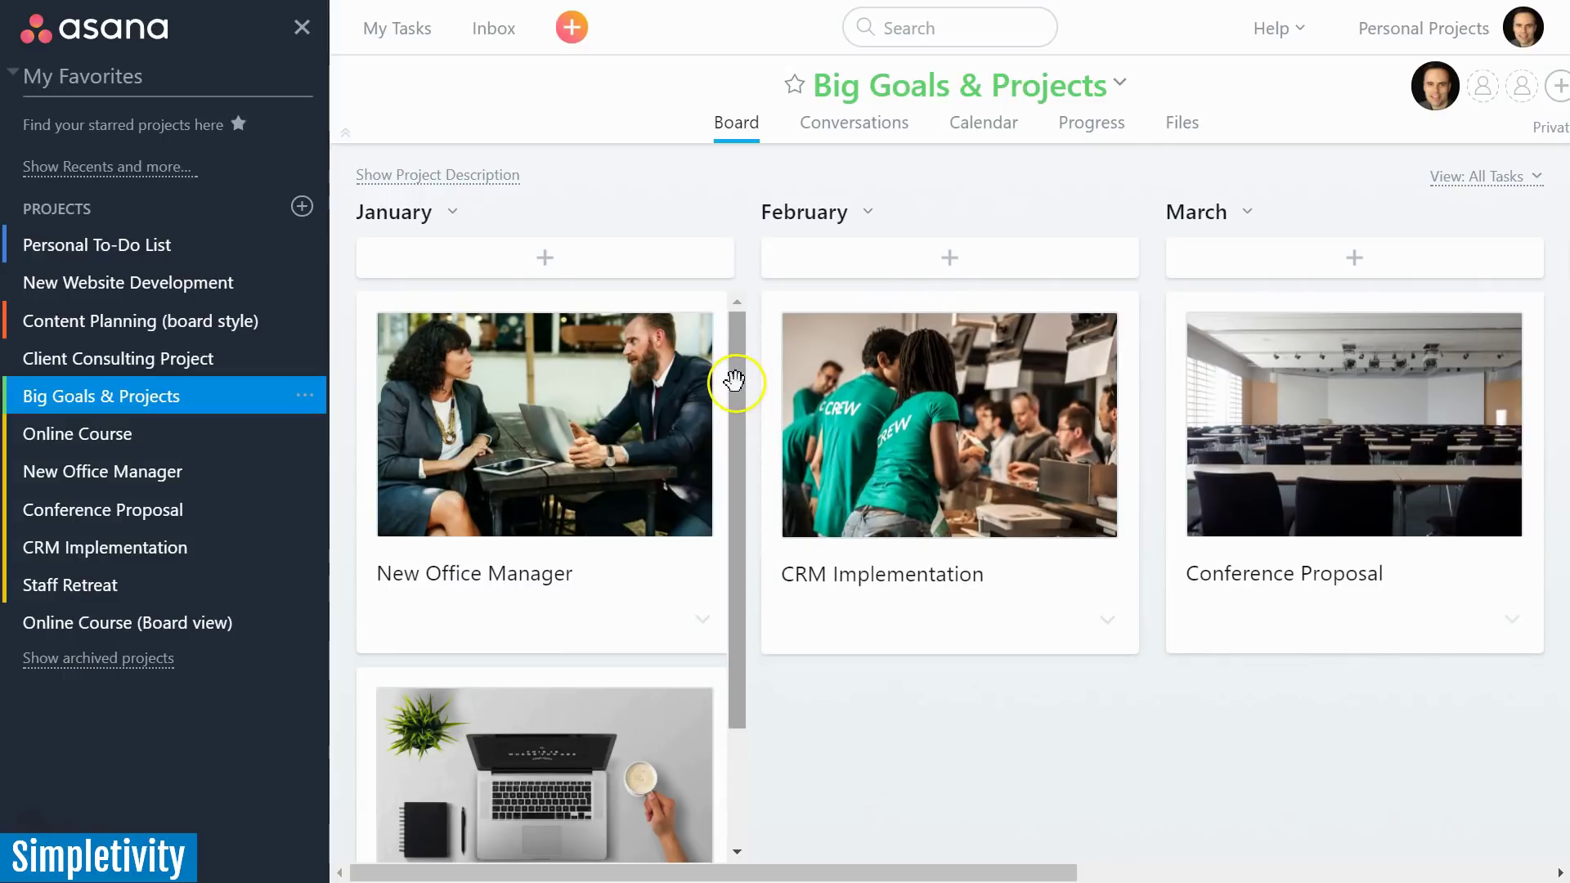
Step: Compare Online Course and Online Course (Board view), ending on the Online Course list
left_click(65, 441)
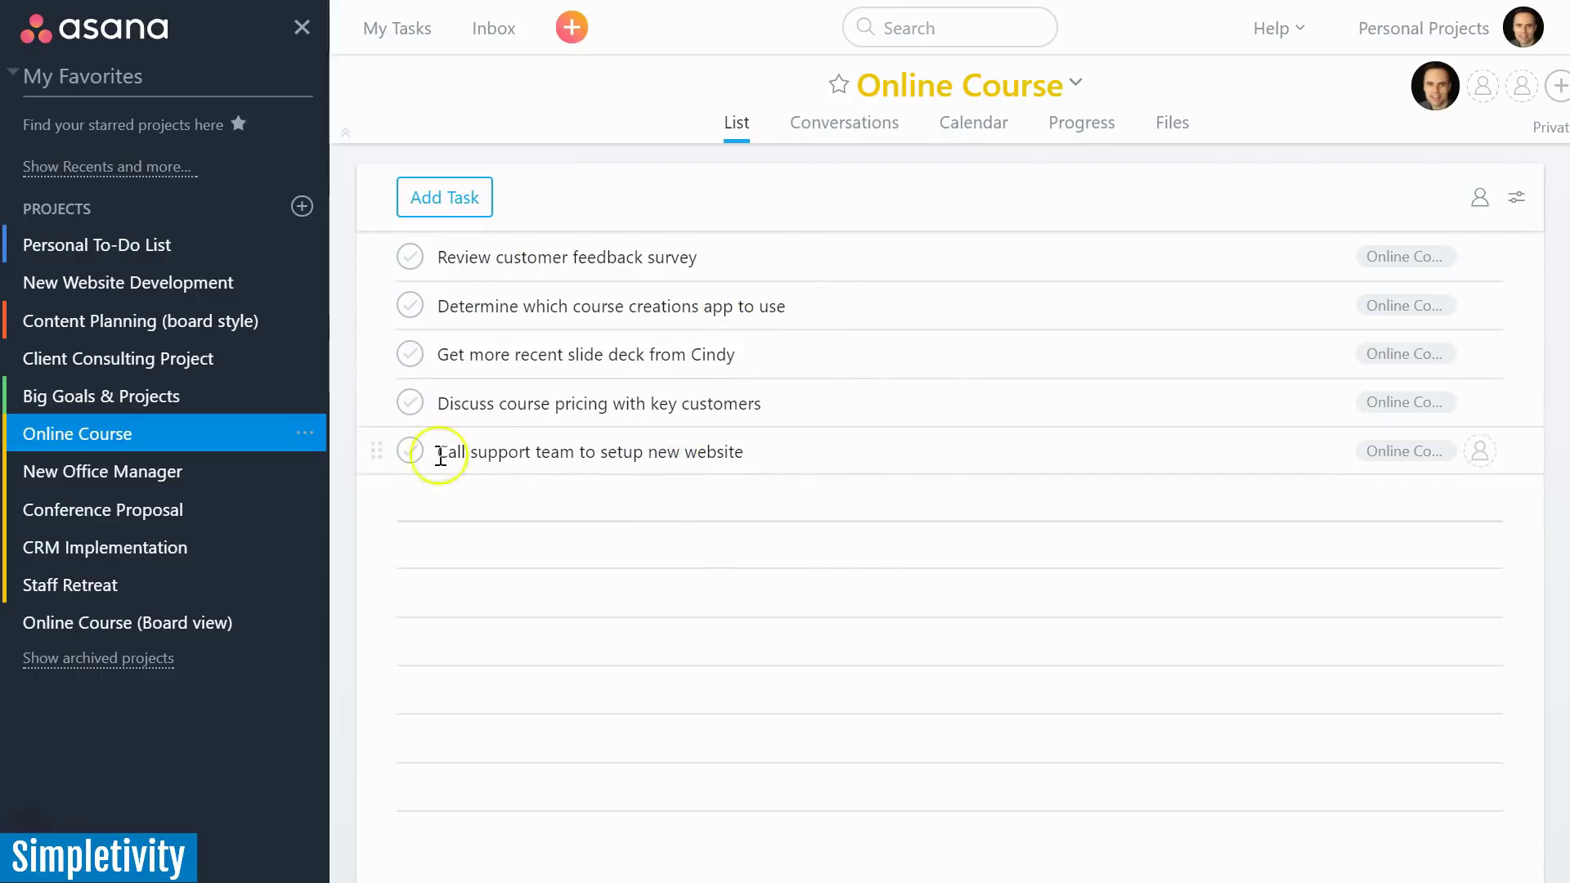
left_click(110, 406)
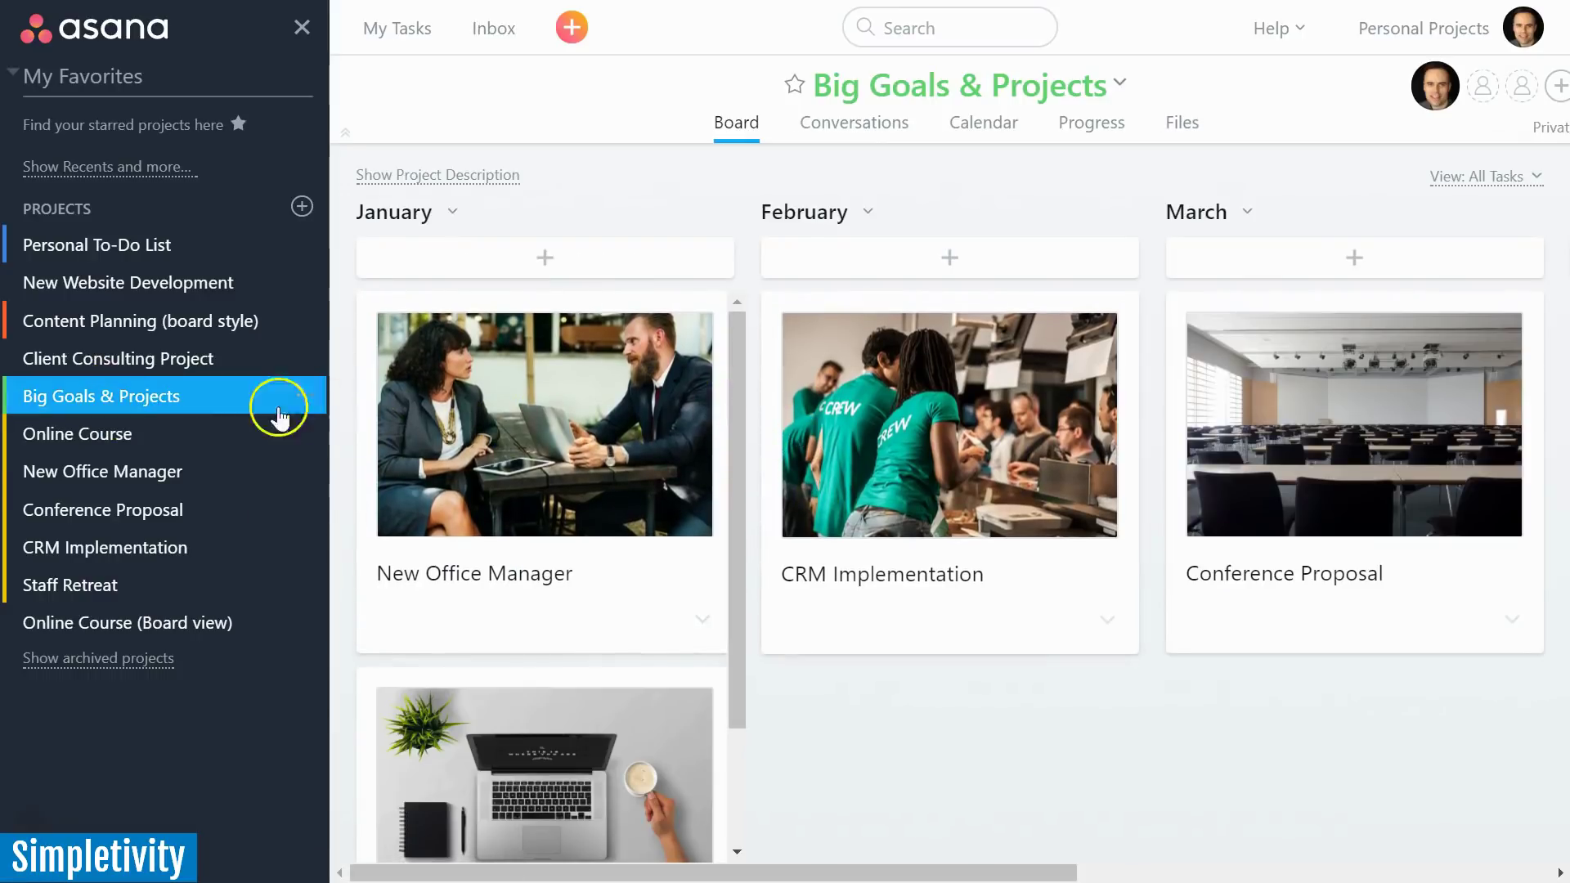
left_click(86, 438)
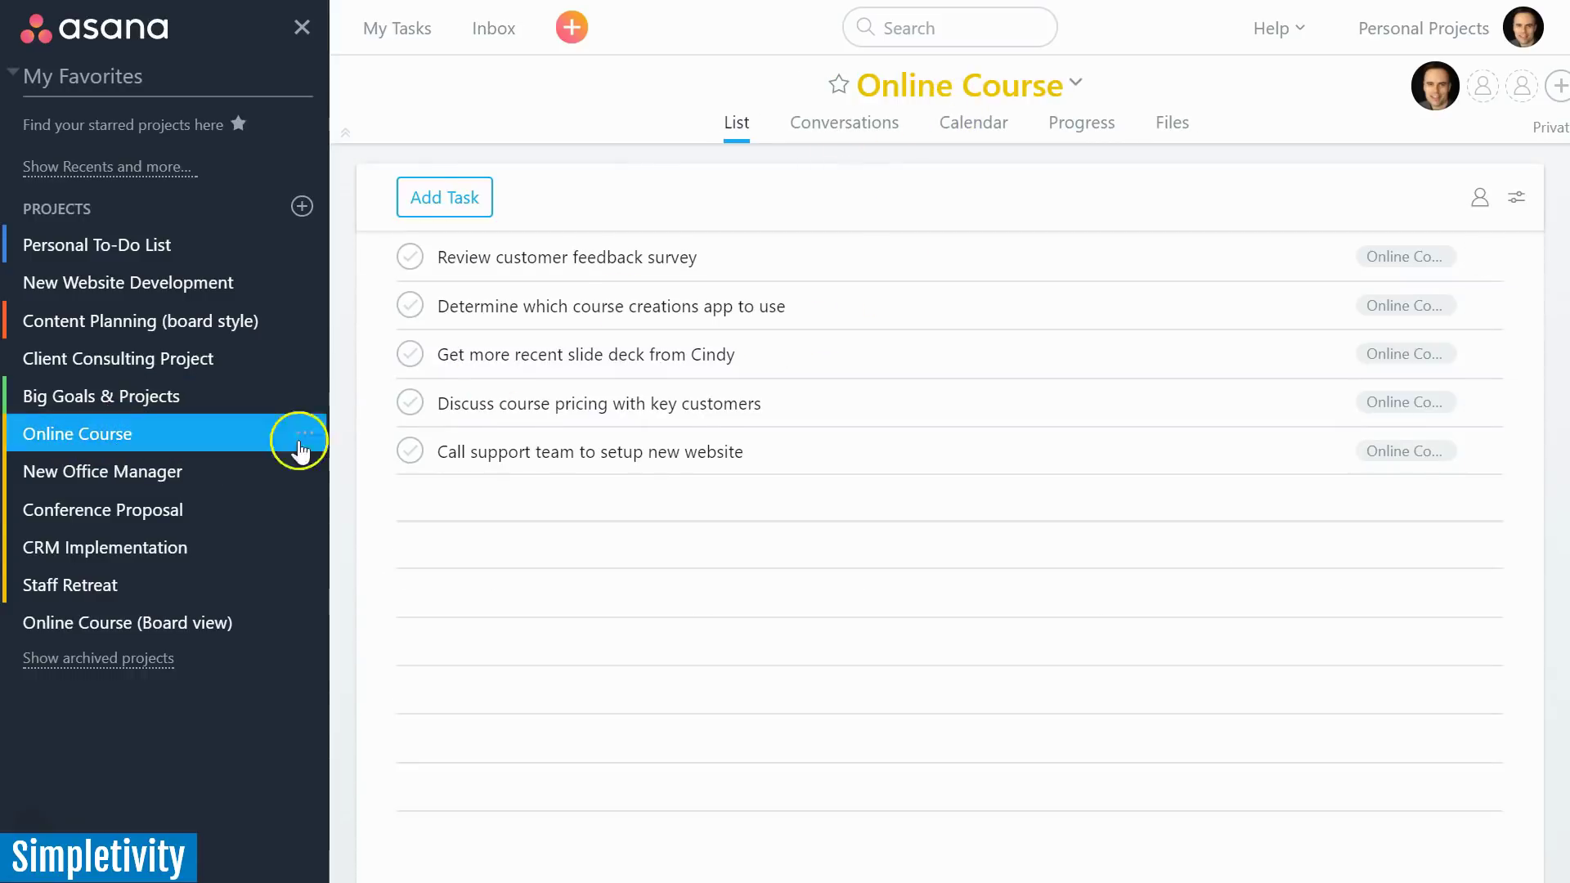
left_click(80, 631)
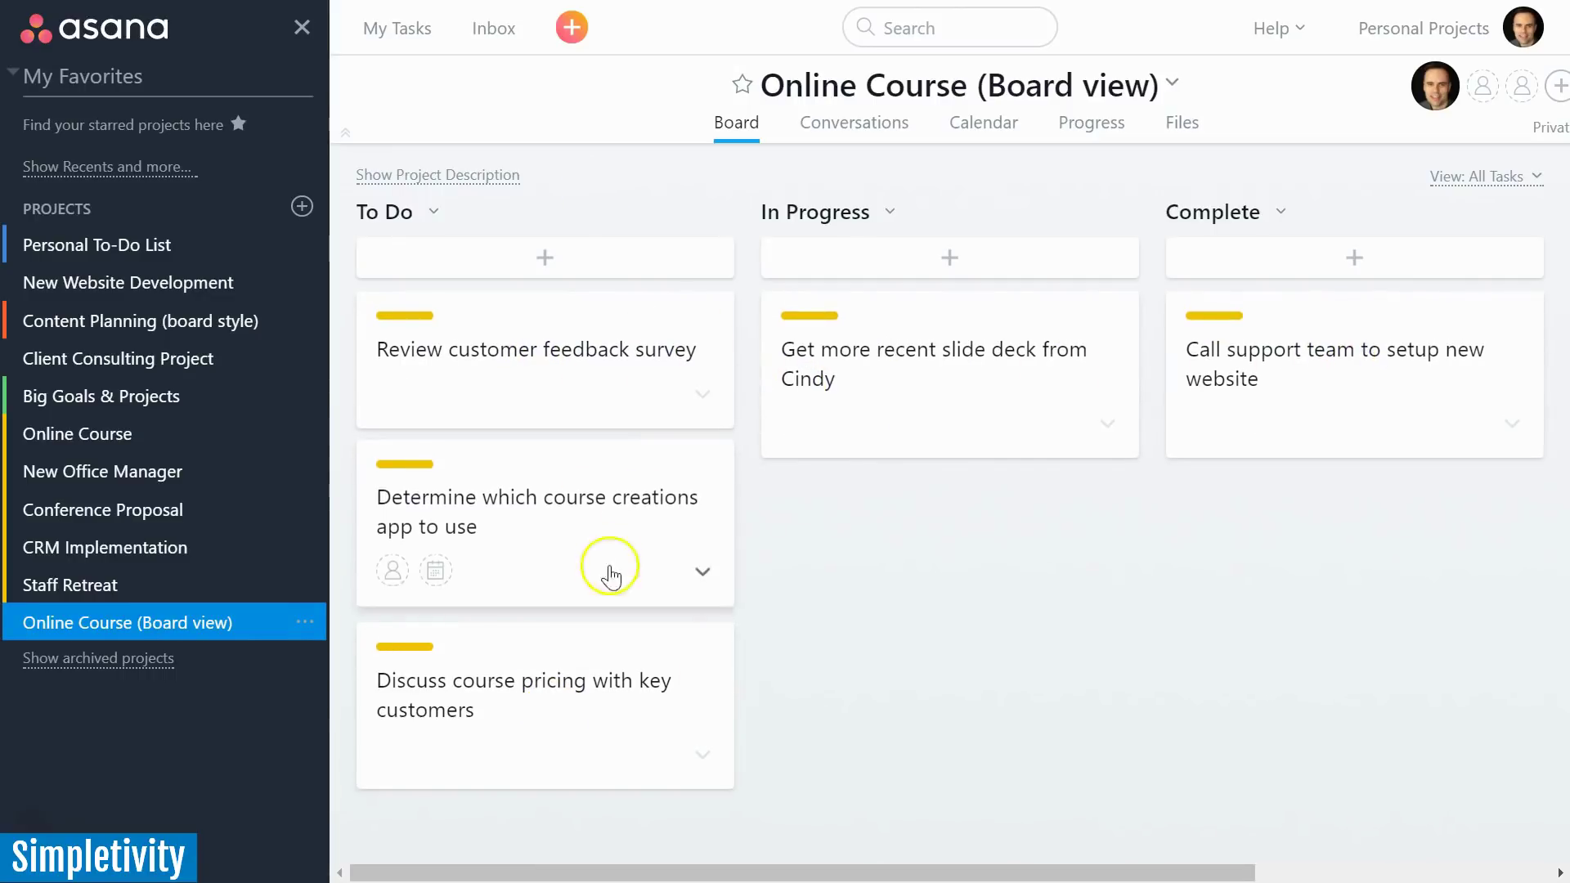
left_click(85, 438)
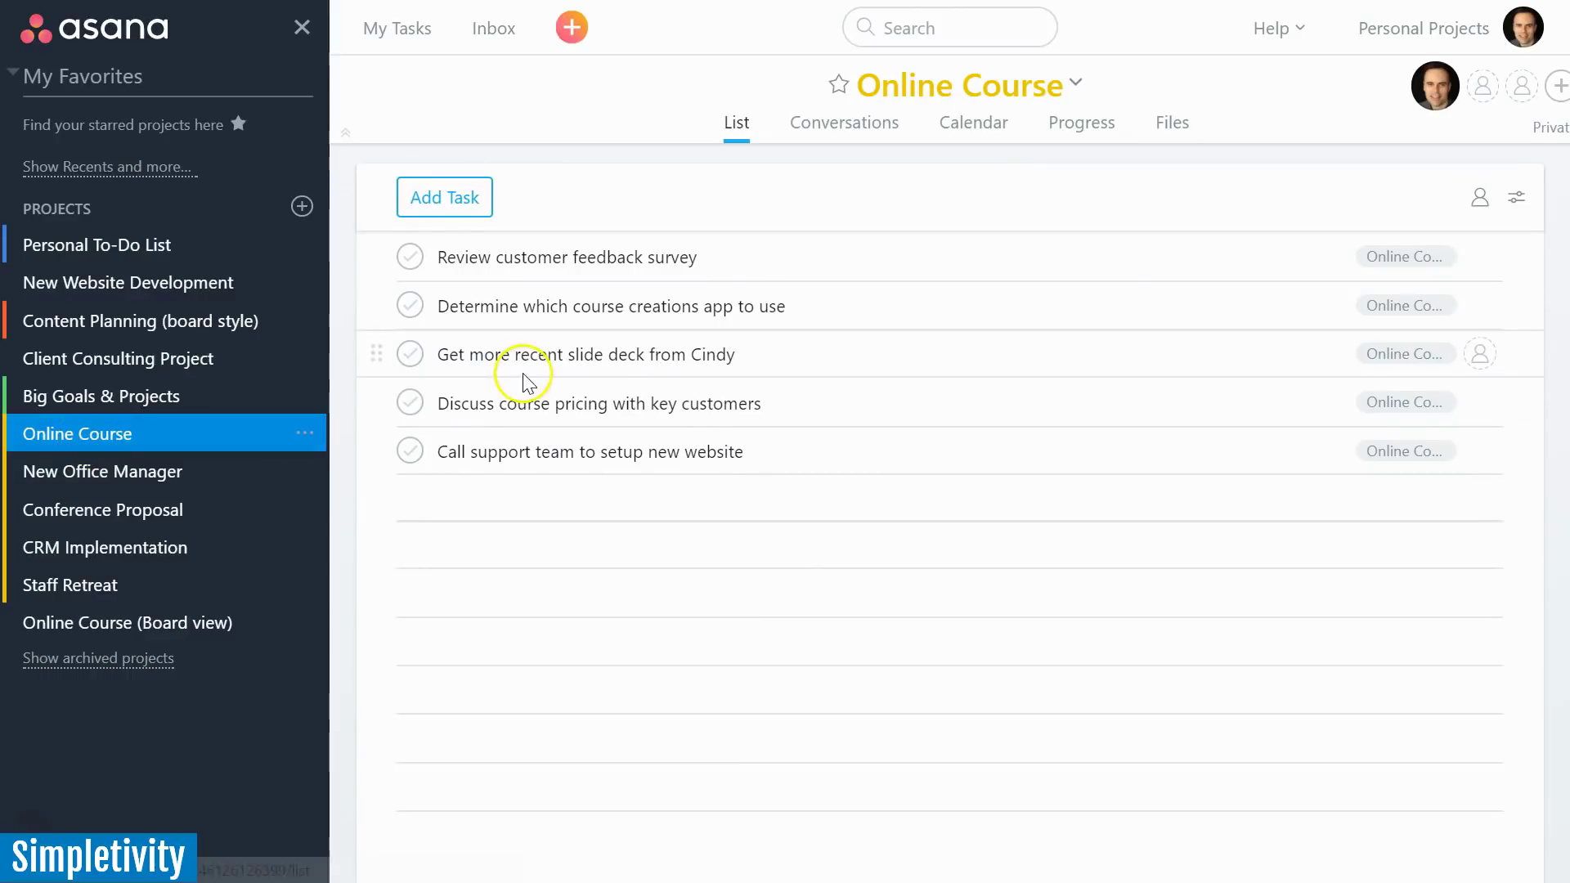
left_click(116, 629)
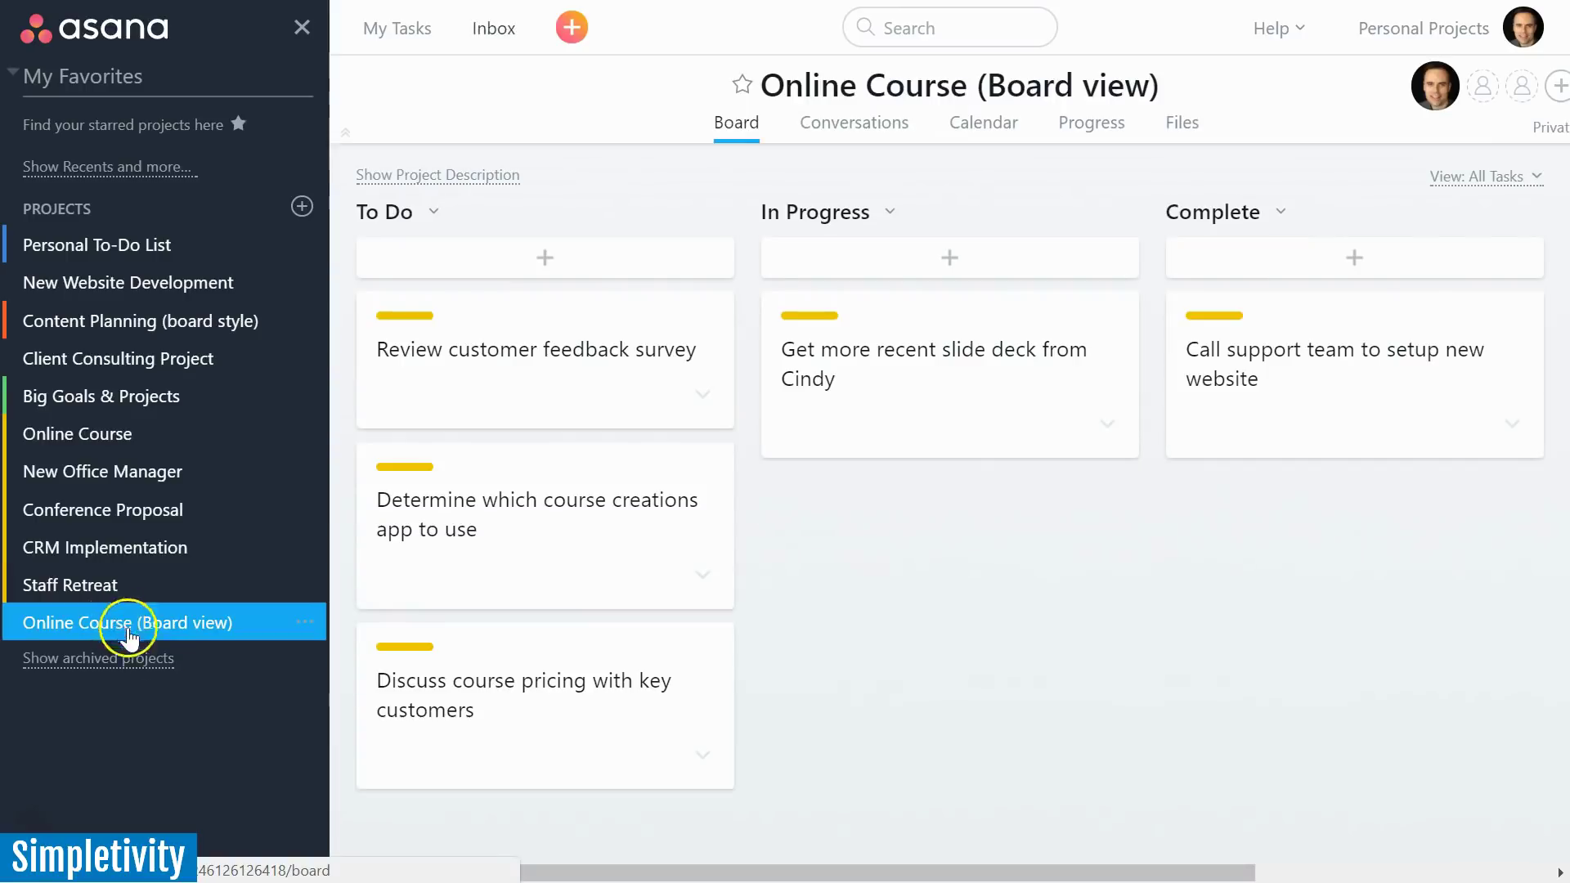
left_click(85, 440)
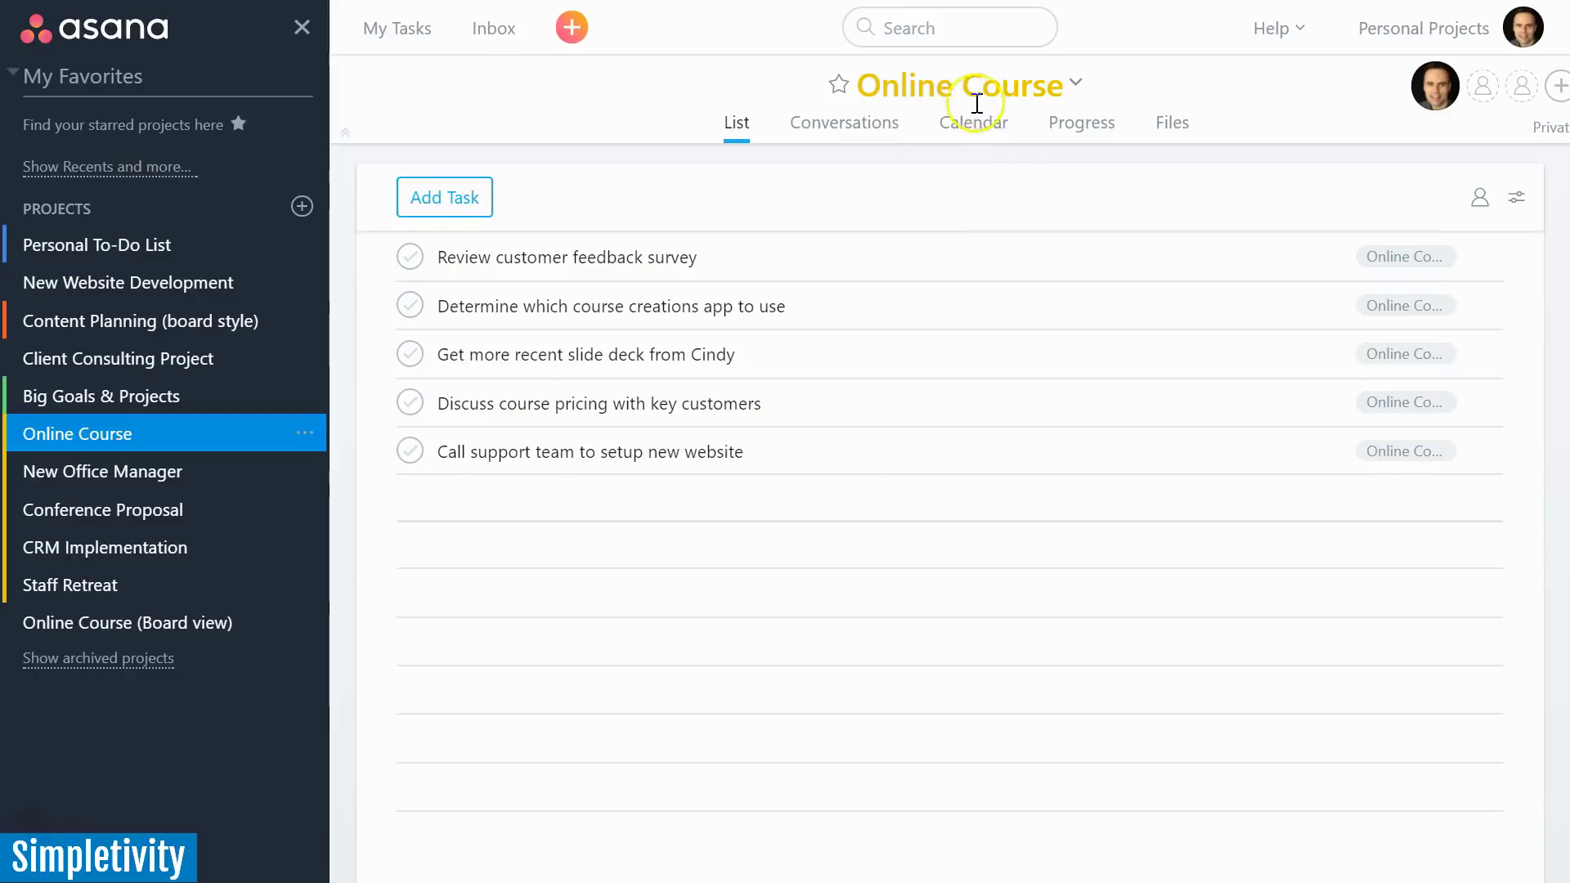
left_click(816, 257)
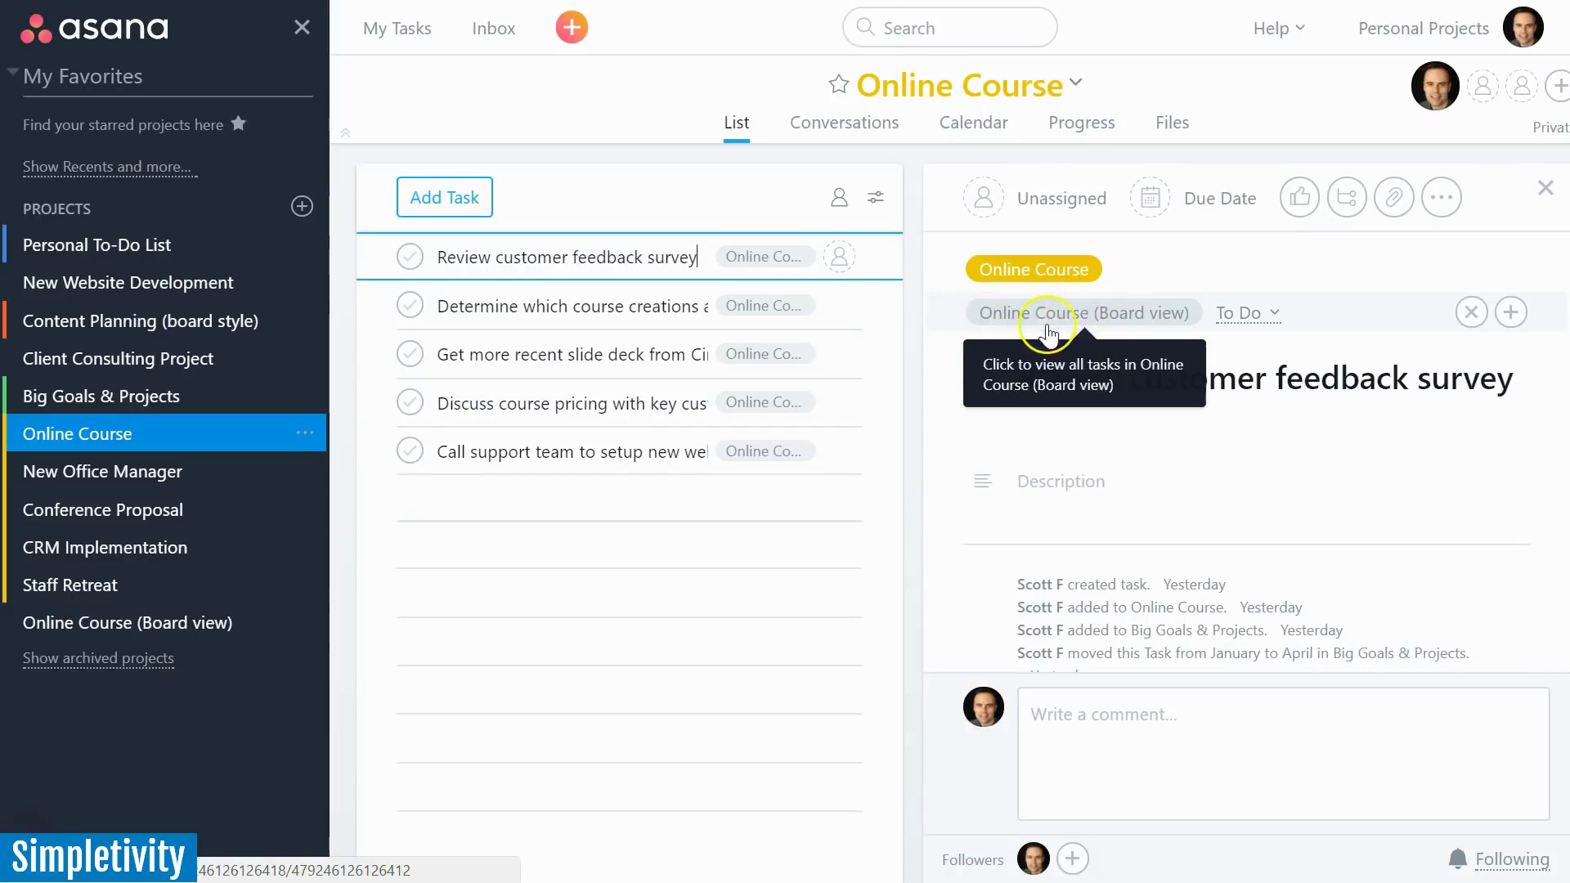
left_click(1546, 189)
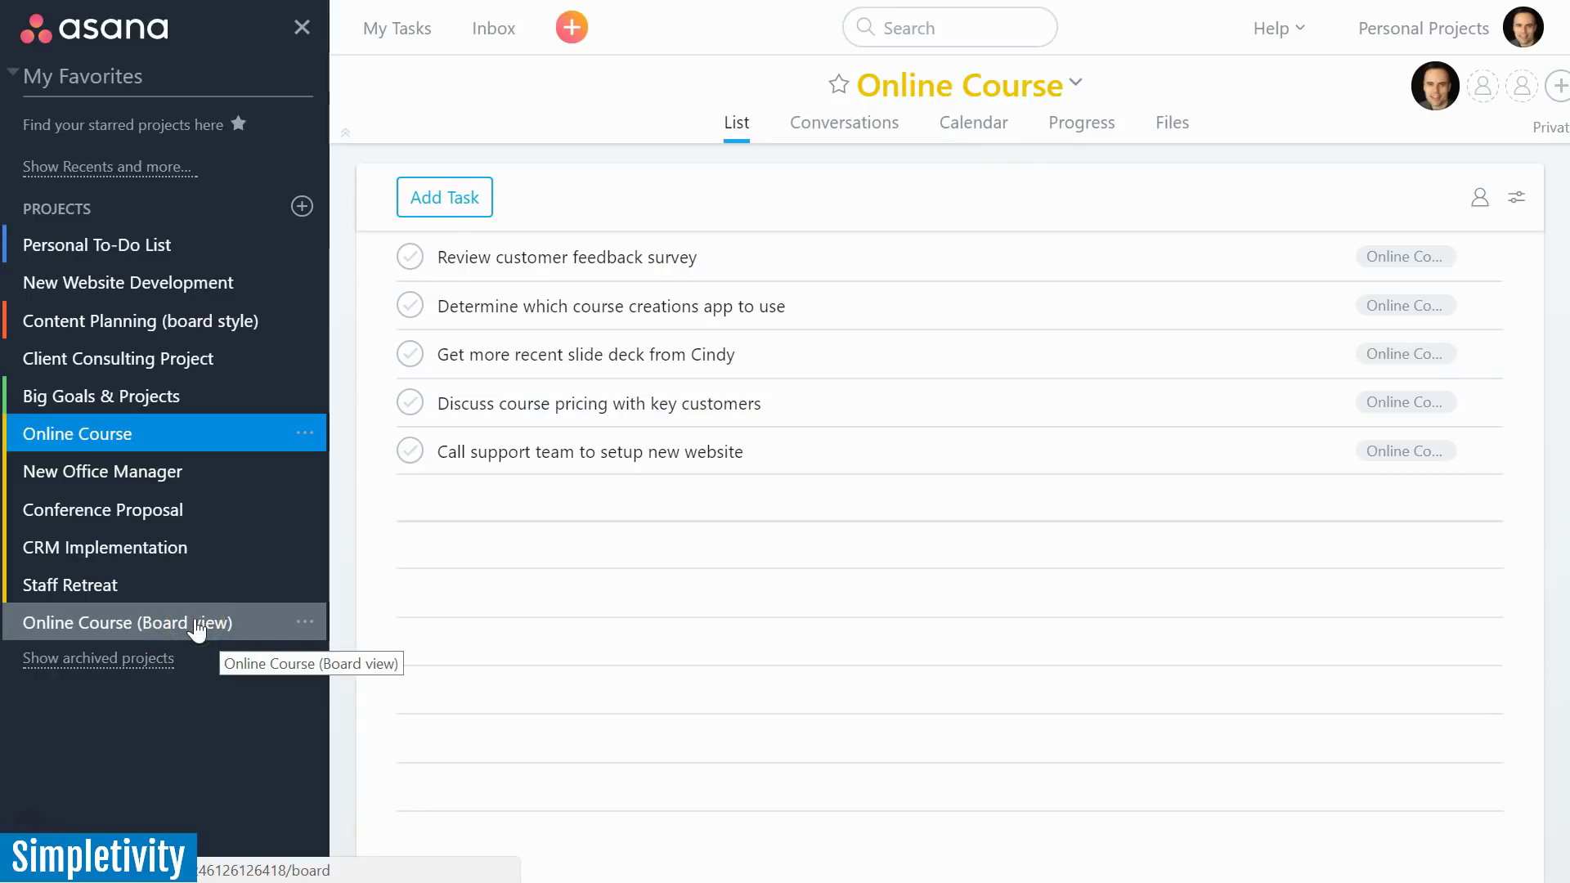
left_click(818, 261)
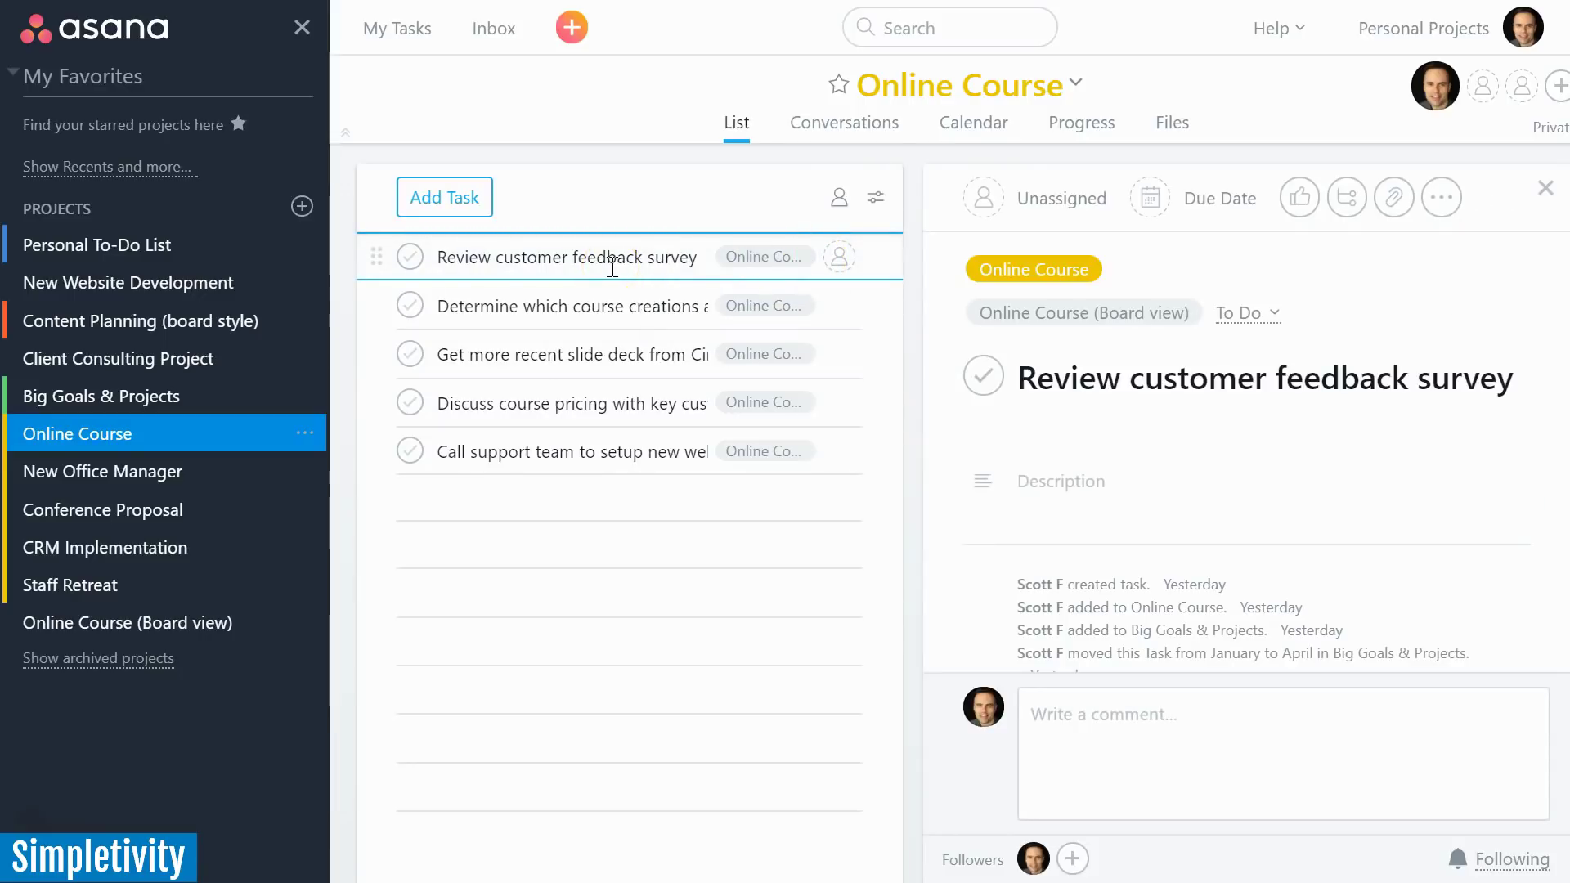
left_click(595, 448)
left_click(588, 452, "shift")
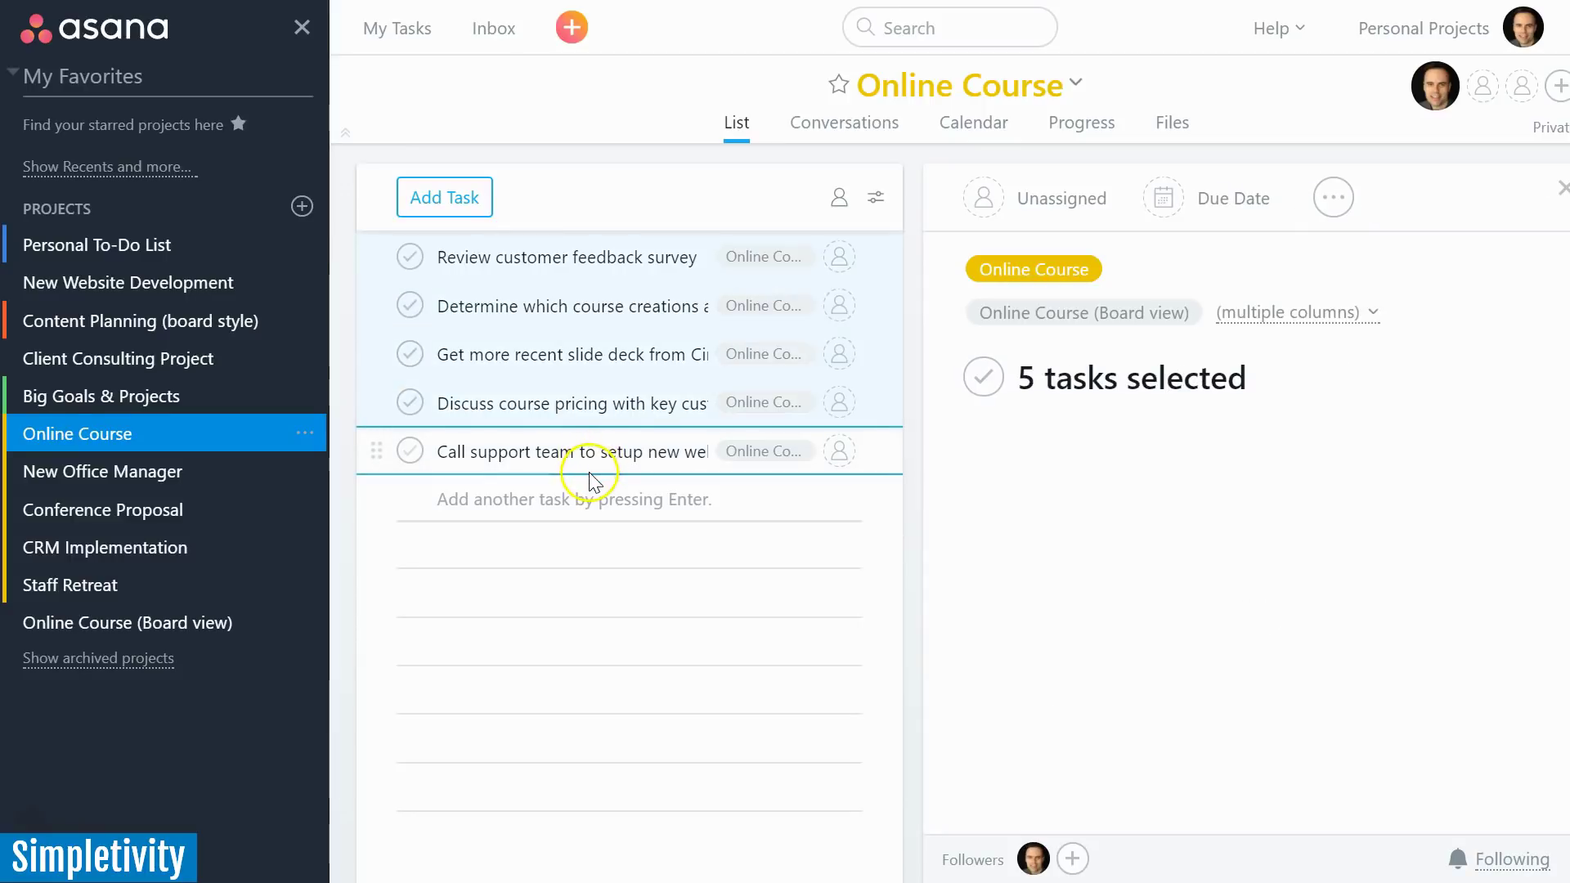
mouse_move(1234, 309)
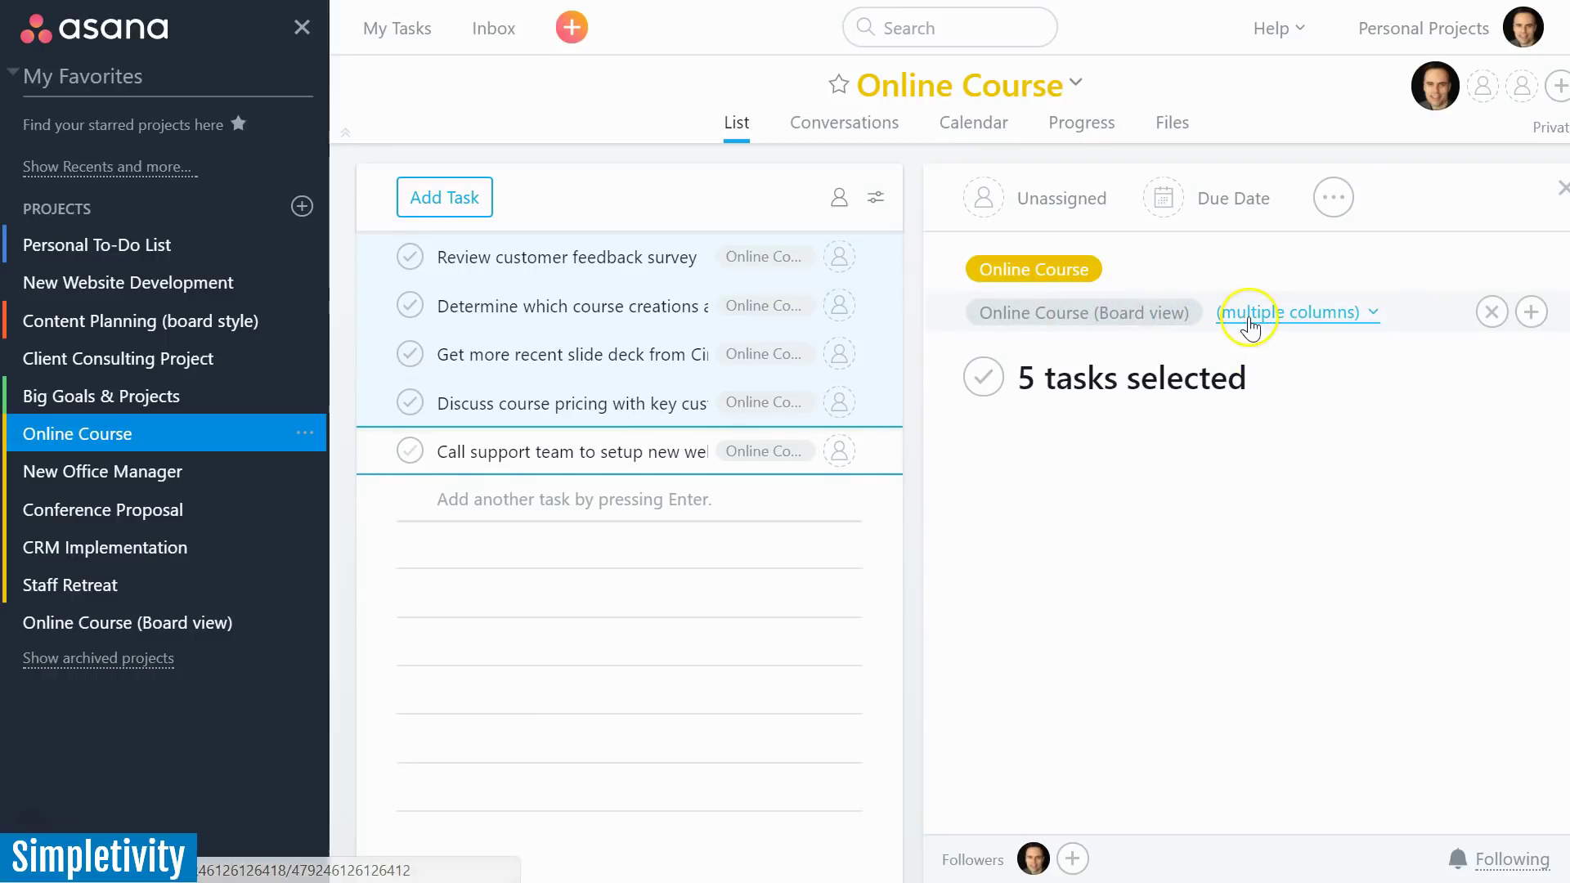
left_click(1562, 193)
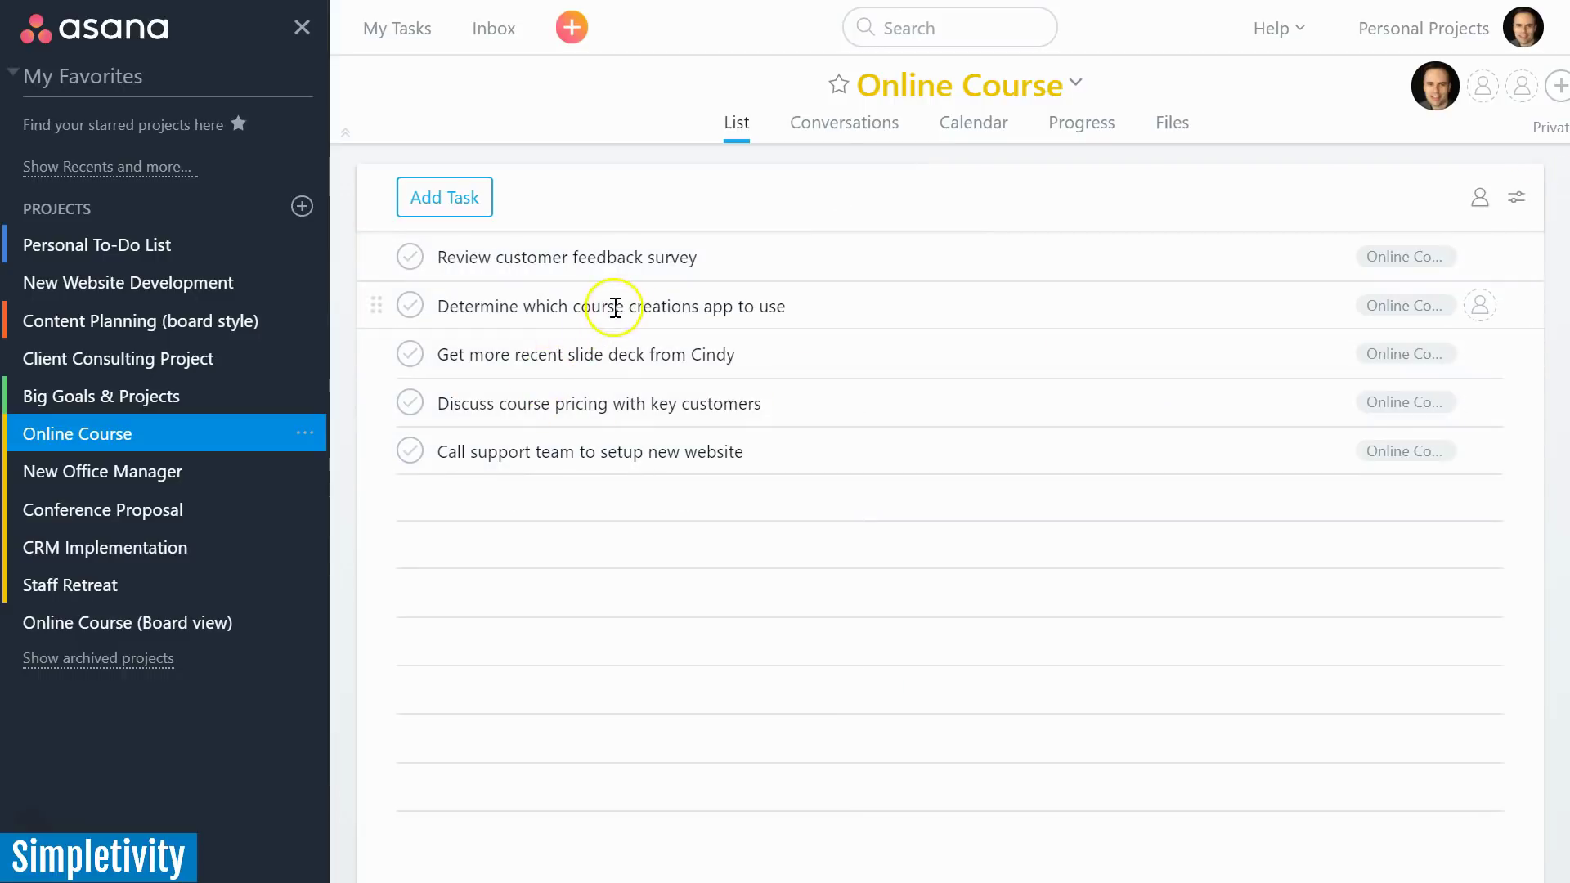
Step: In Online Course (Board view), drag Review customer feedback survey from To Do to In Progress
left_click(157, 623)
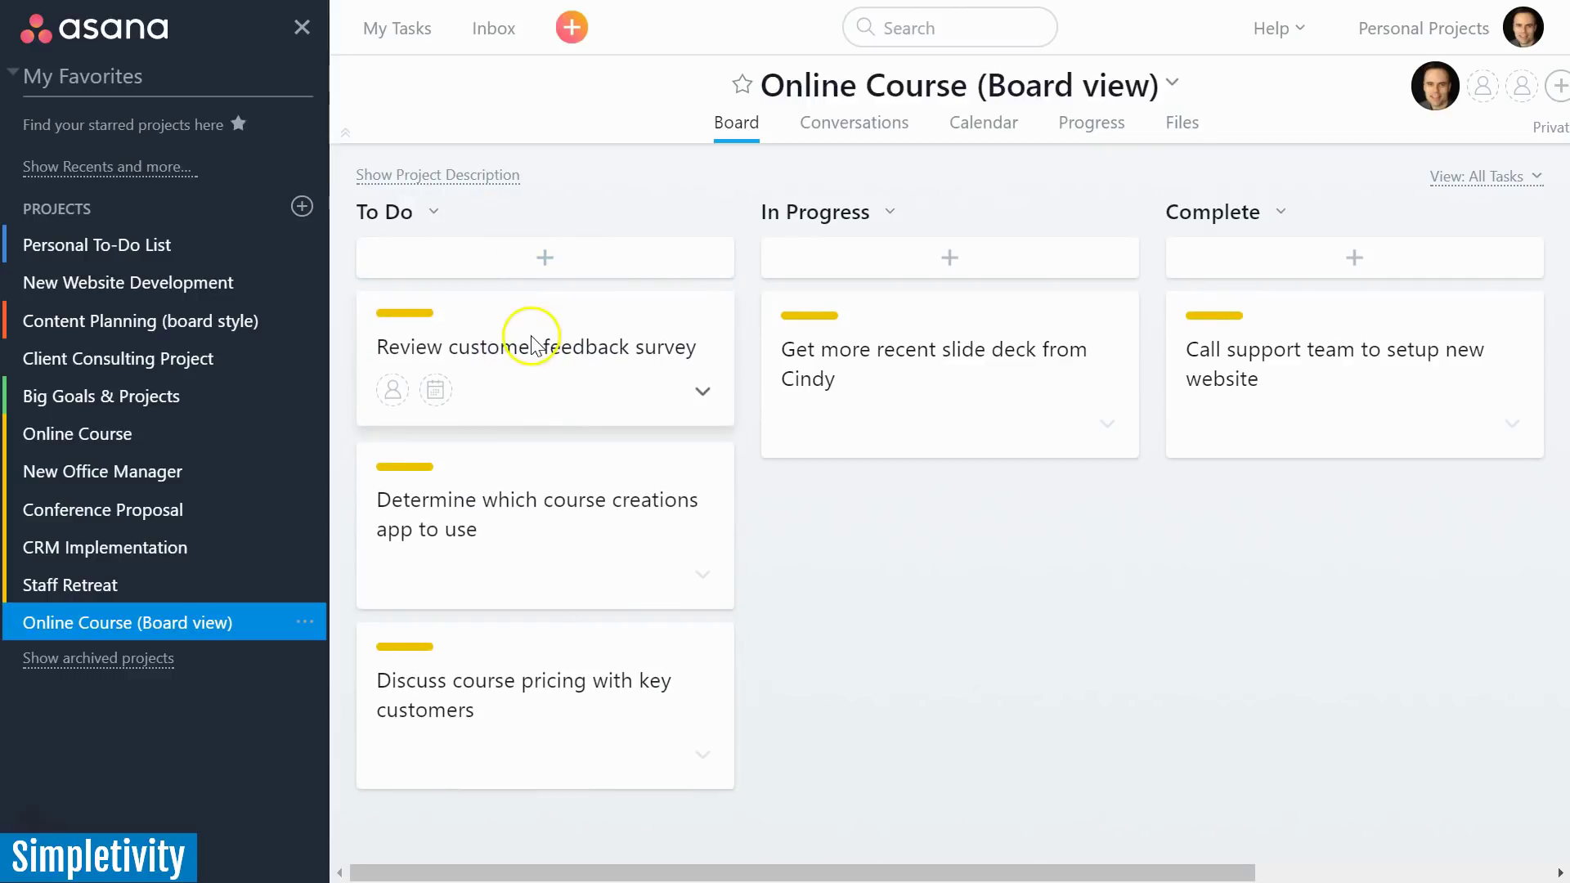
left_click_drag(529, 340, 946, 536)
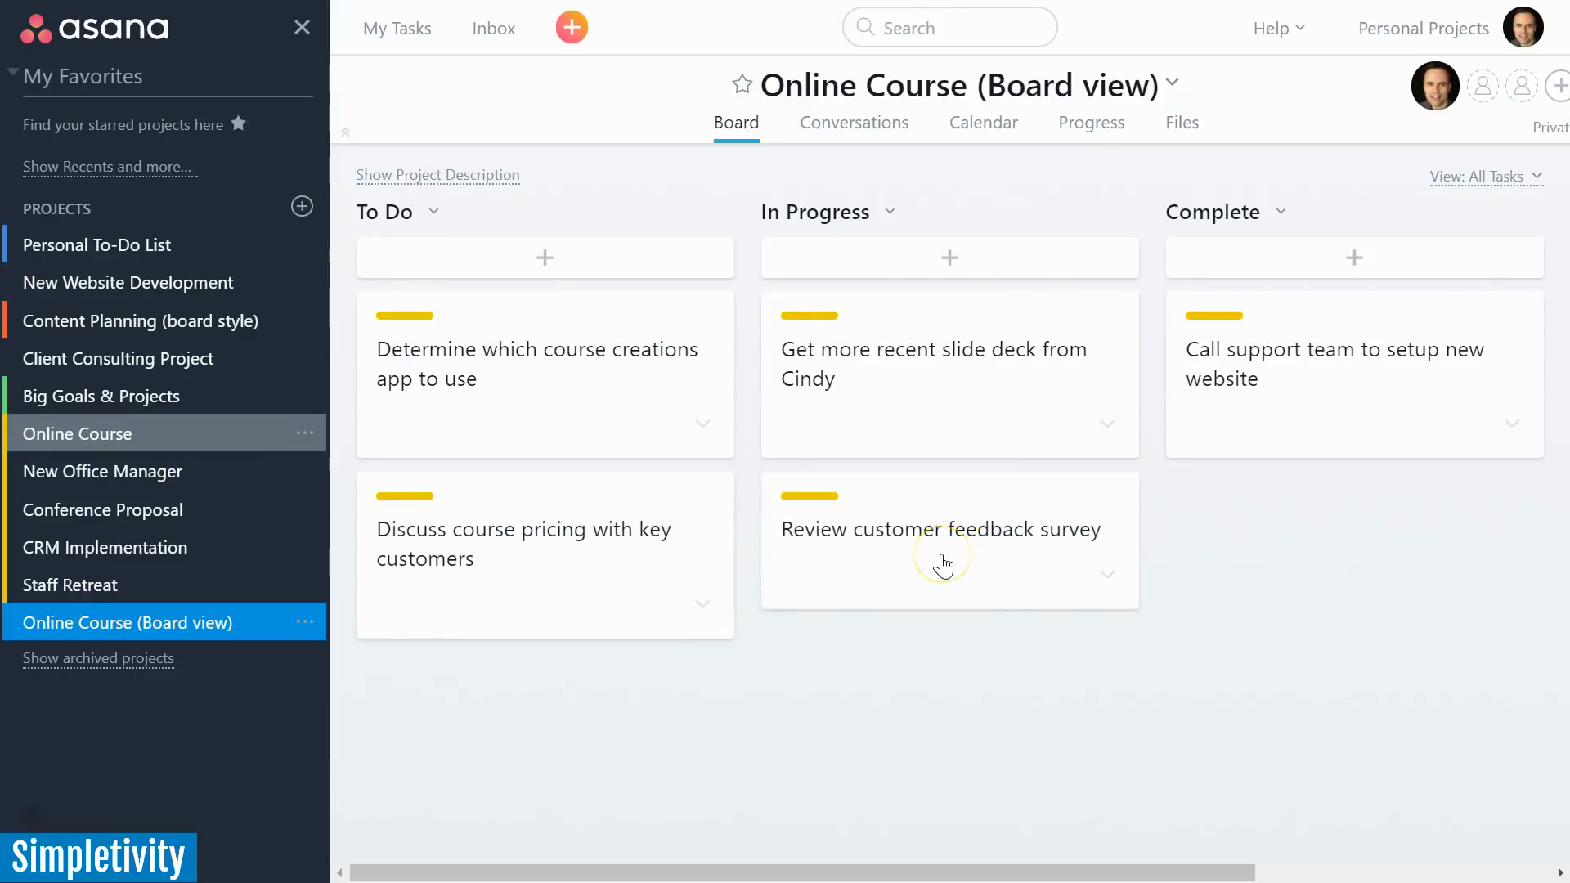
Step: From the Online Course list, set Review customer feedback survey's column to Complete, then view the board
left_click(82, 438)
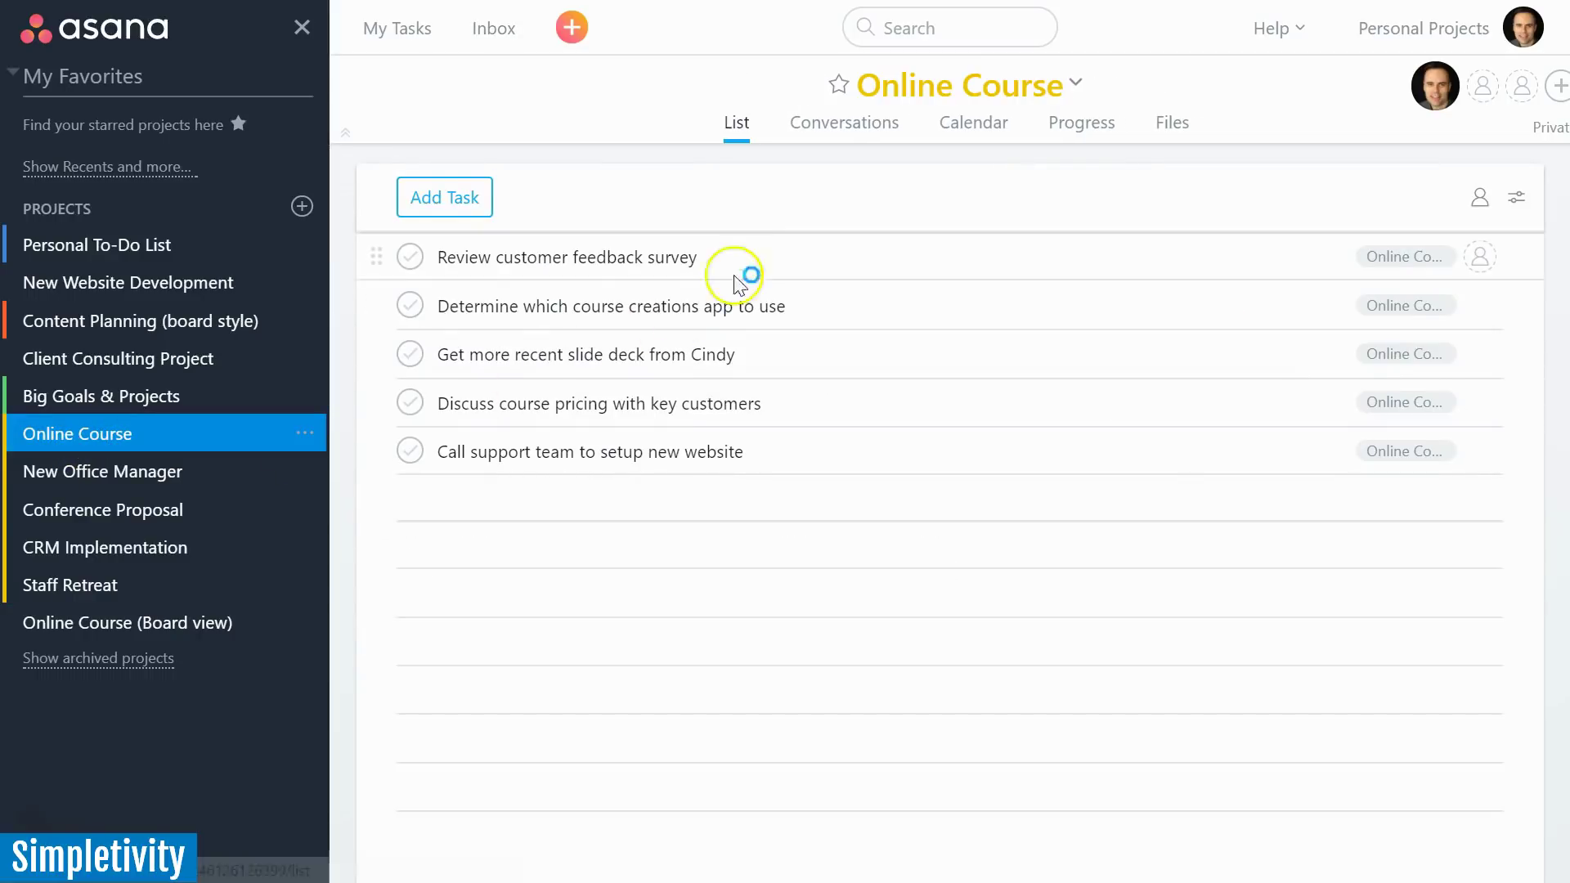
left_click(753, 255)
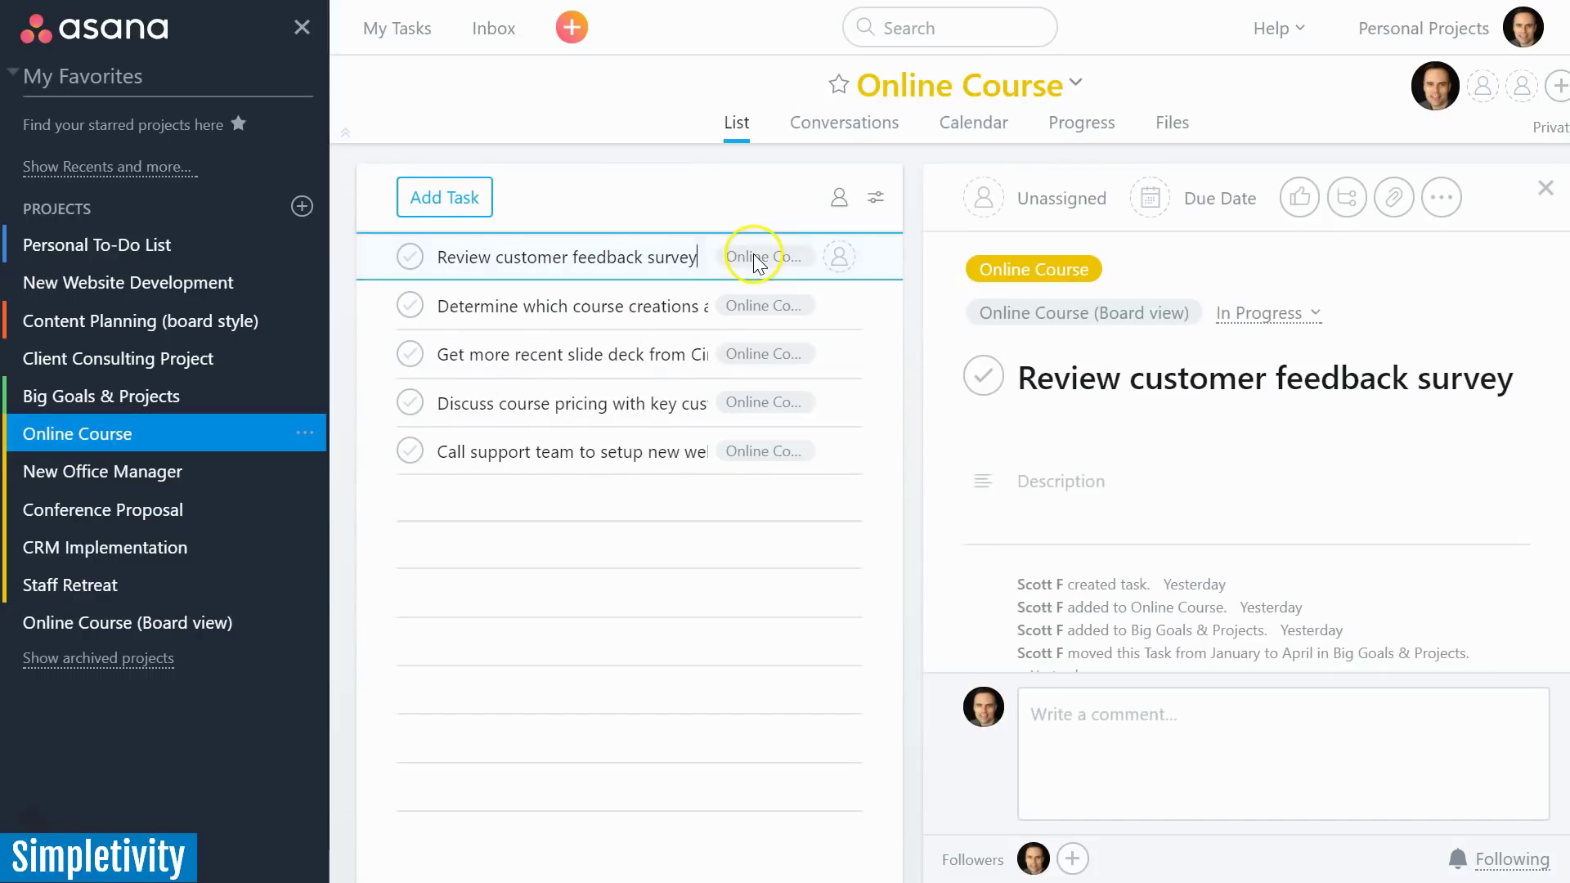
left_click(1290, 319)
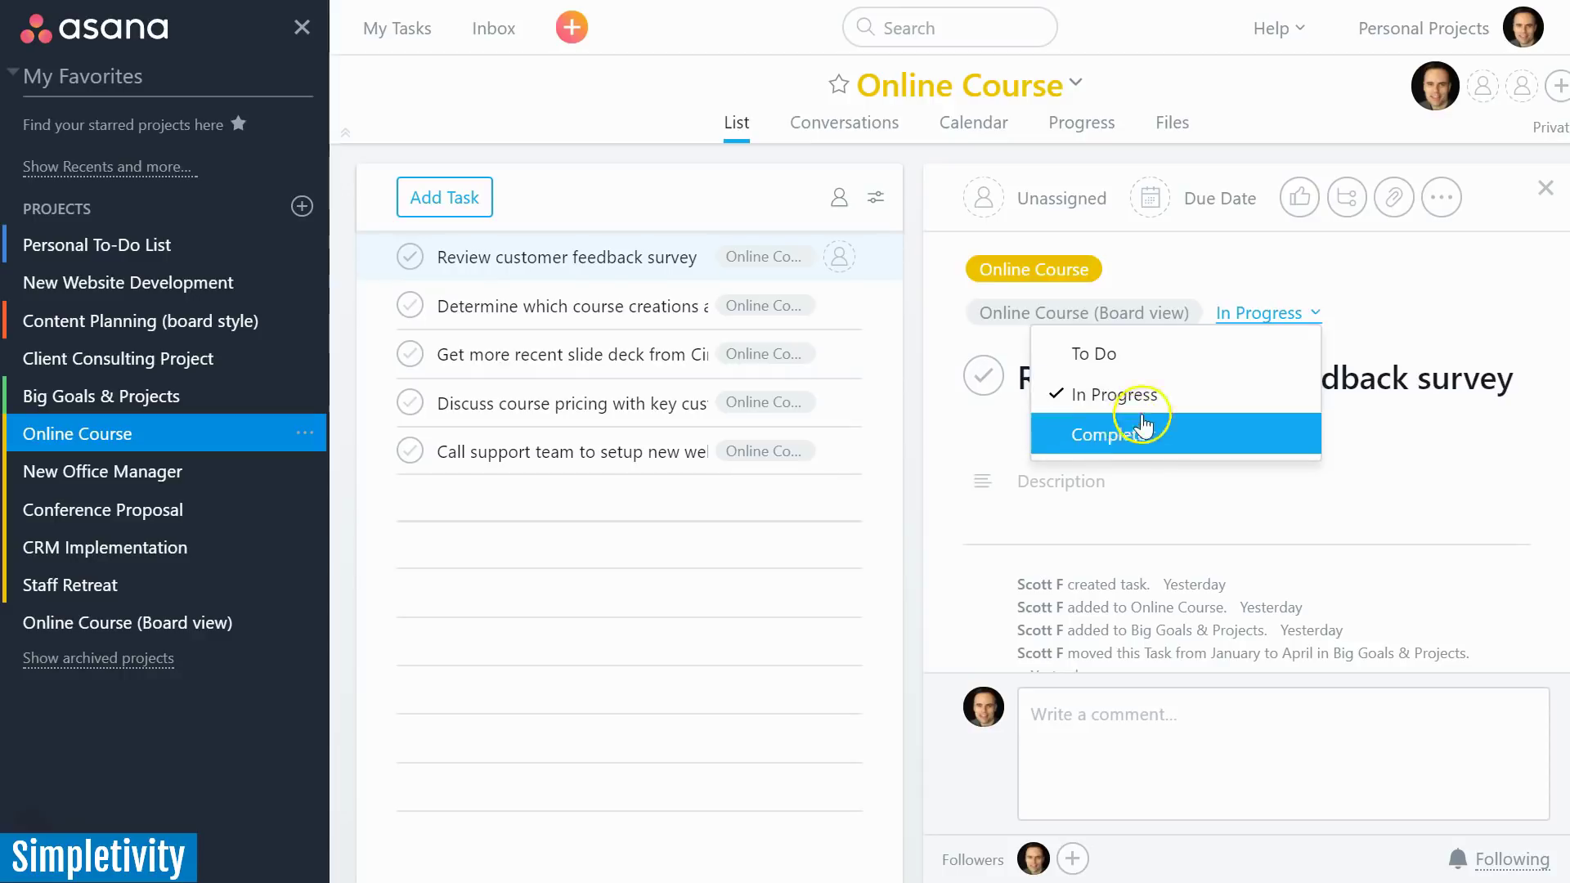
left_click(1104, 442)
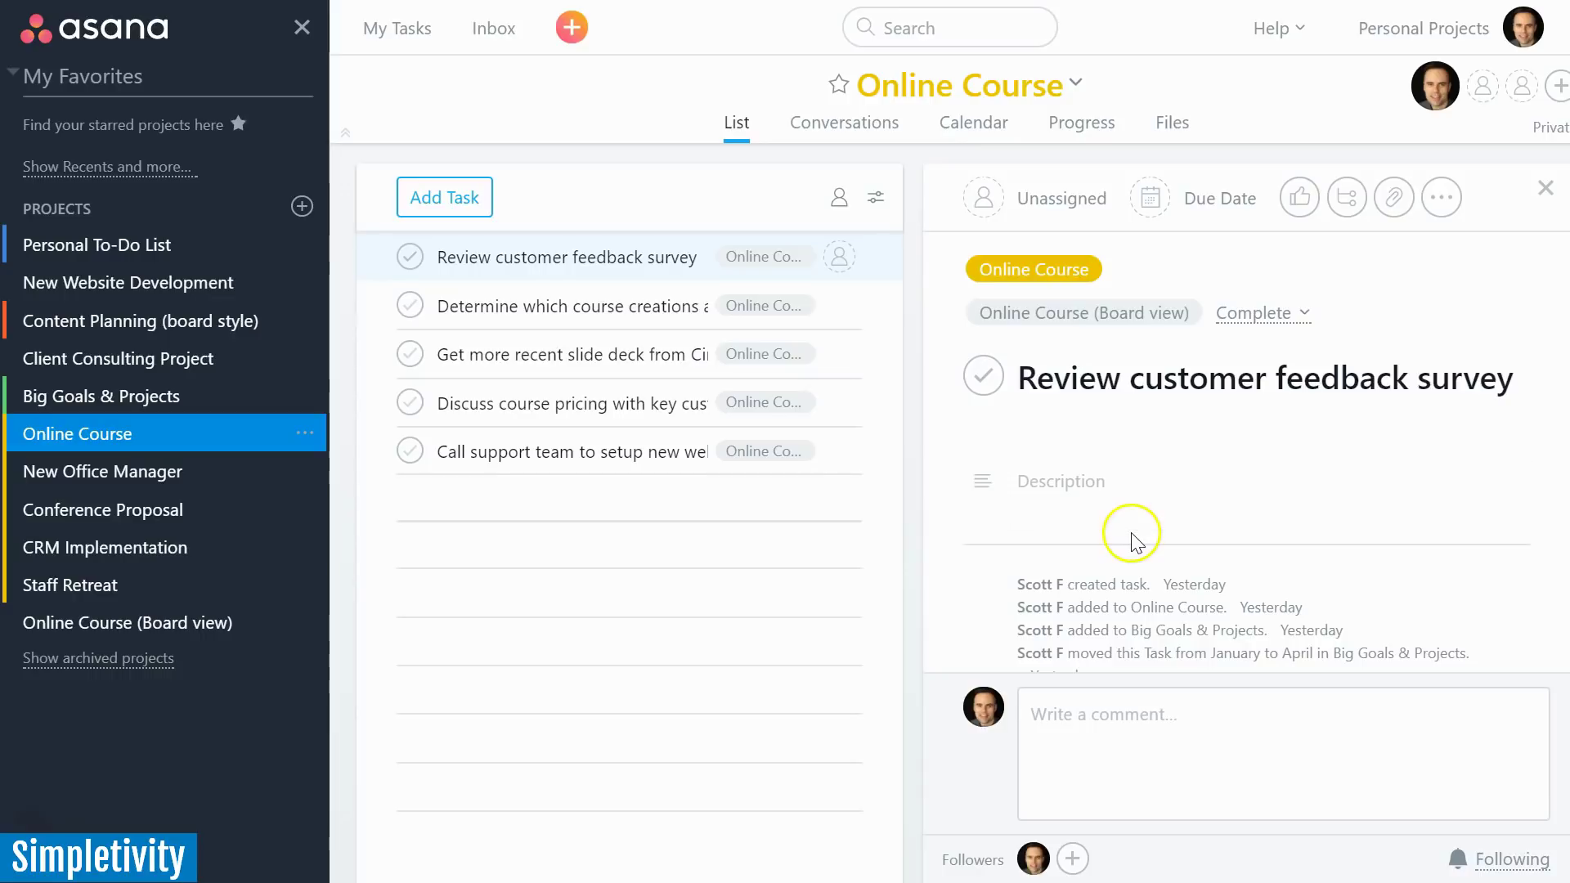
left_click(105, 621)
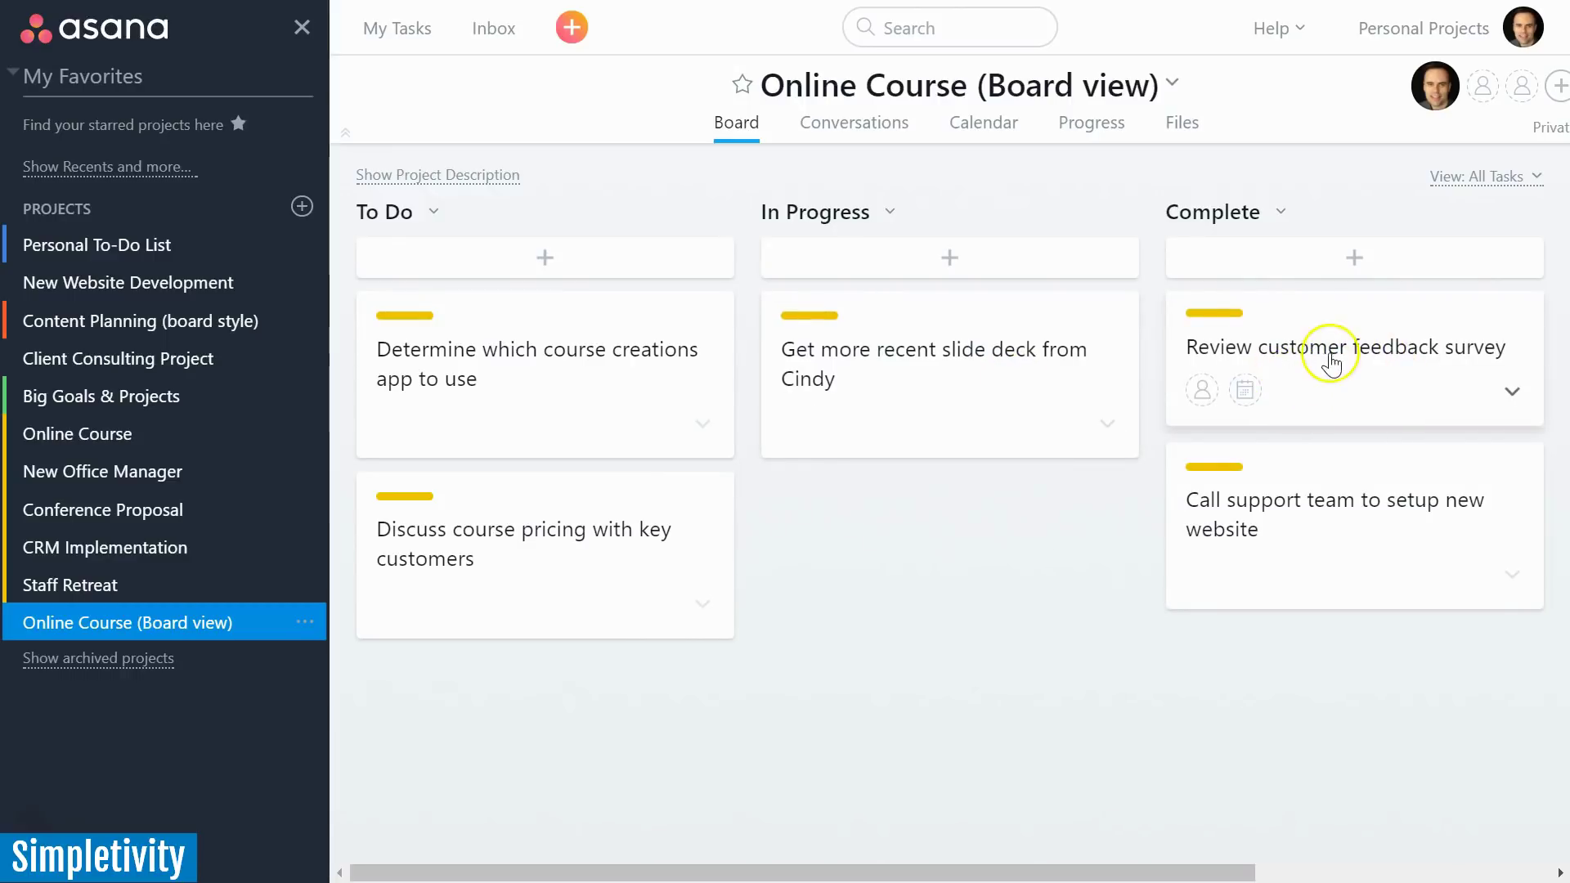
Step: Switch between Online Course and Online Course (Board view), ending on the five-task list
left_click(164, 435)
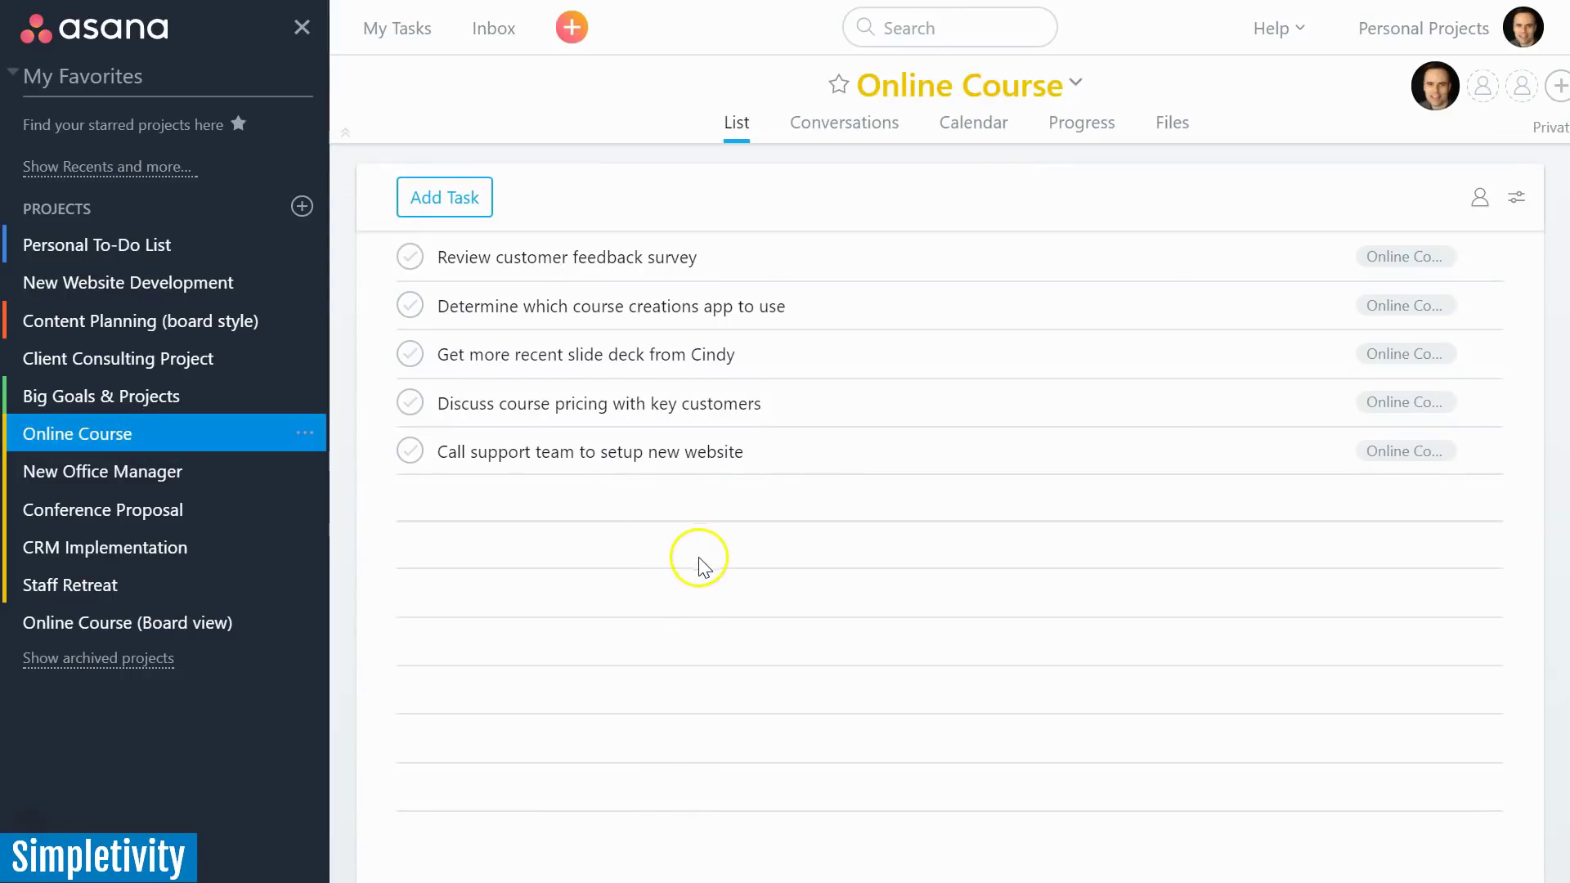
mouse_move(576, 211)
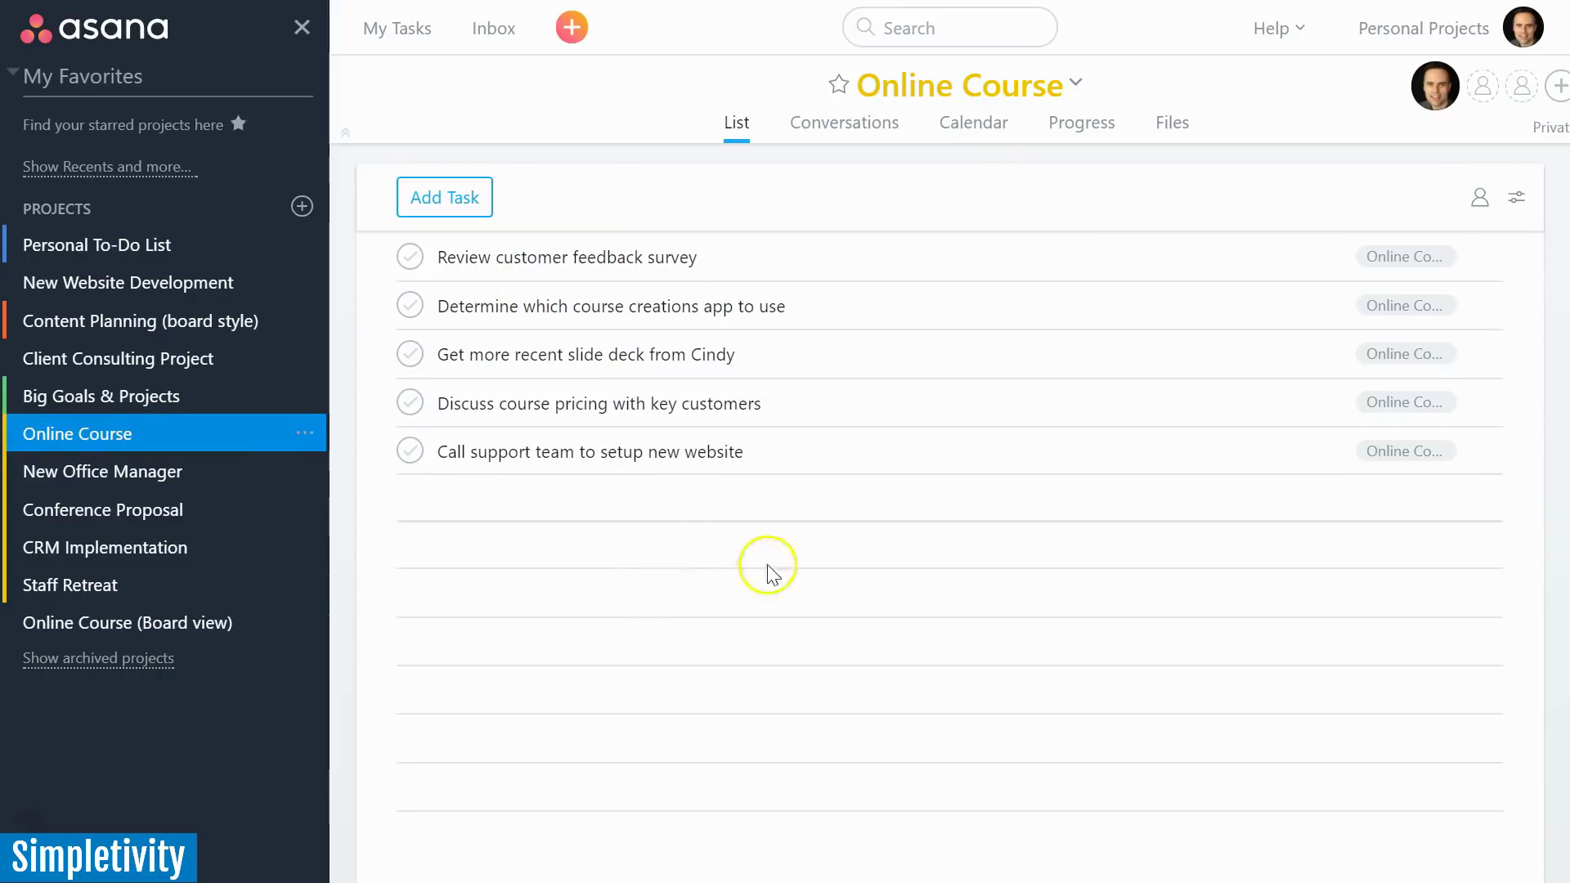
left_click(109, 623)
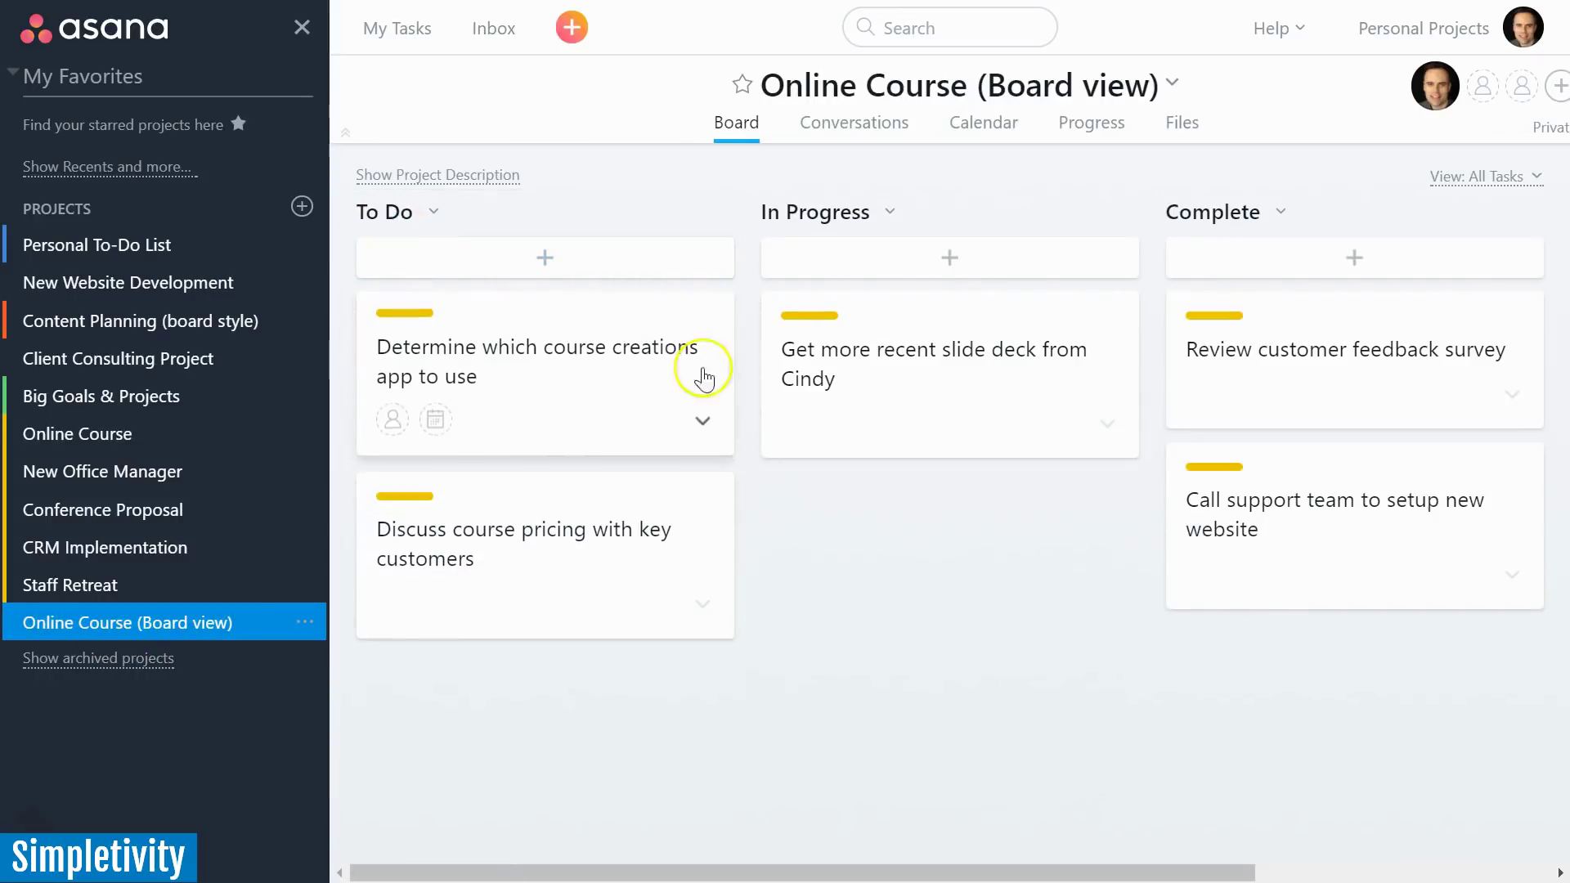
left_click(110, 441)
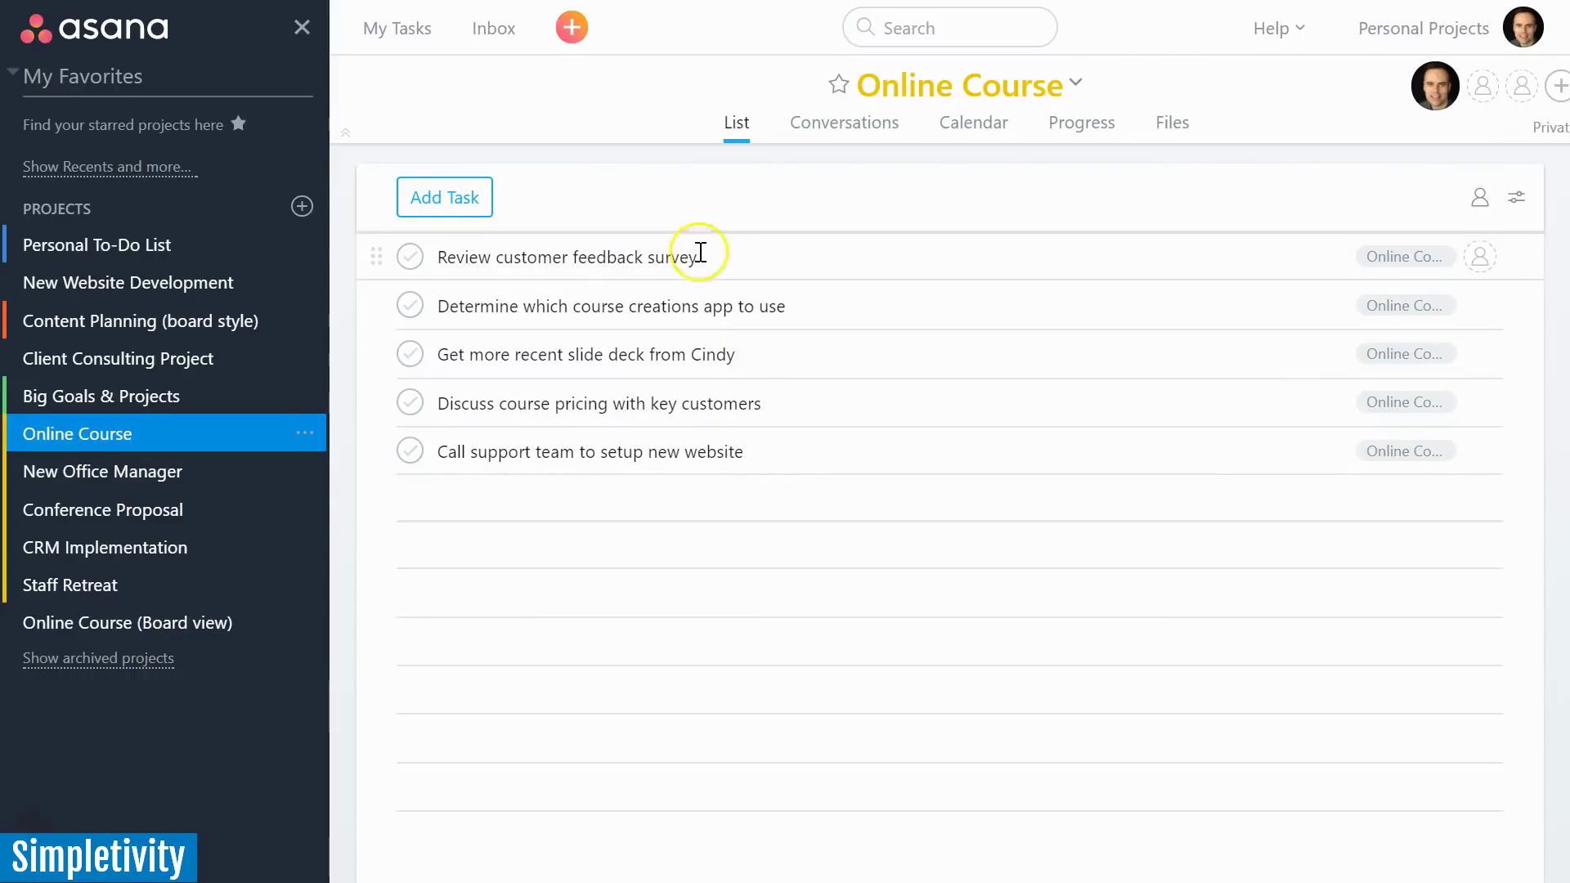
mouse_move(561, 203)
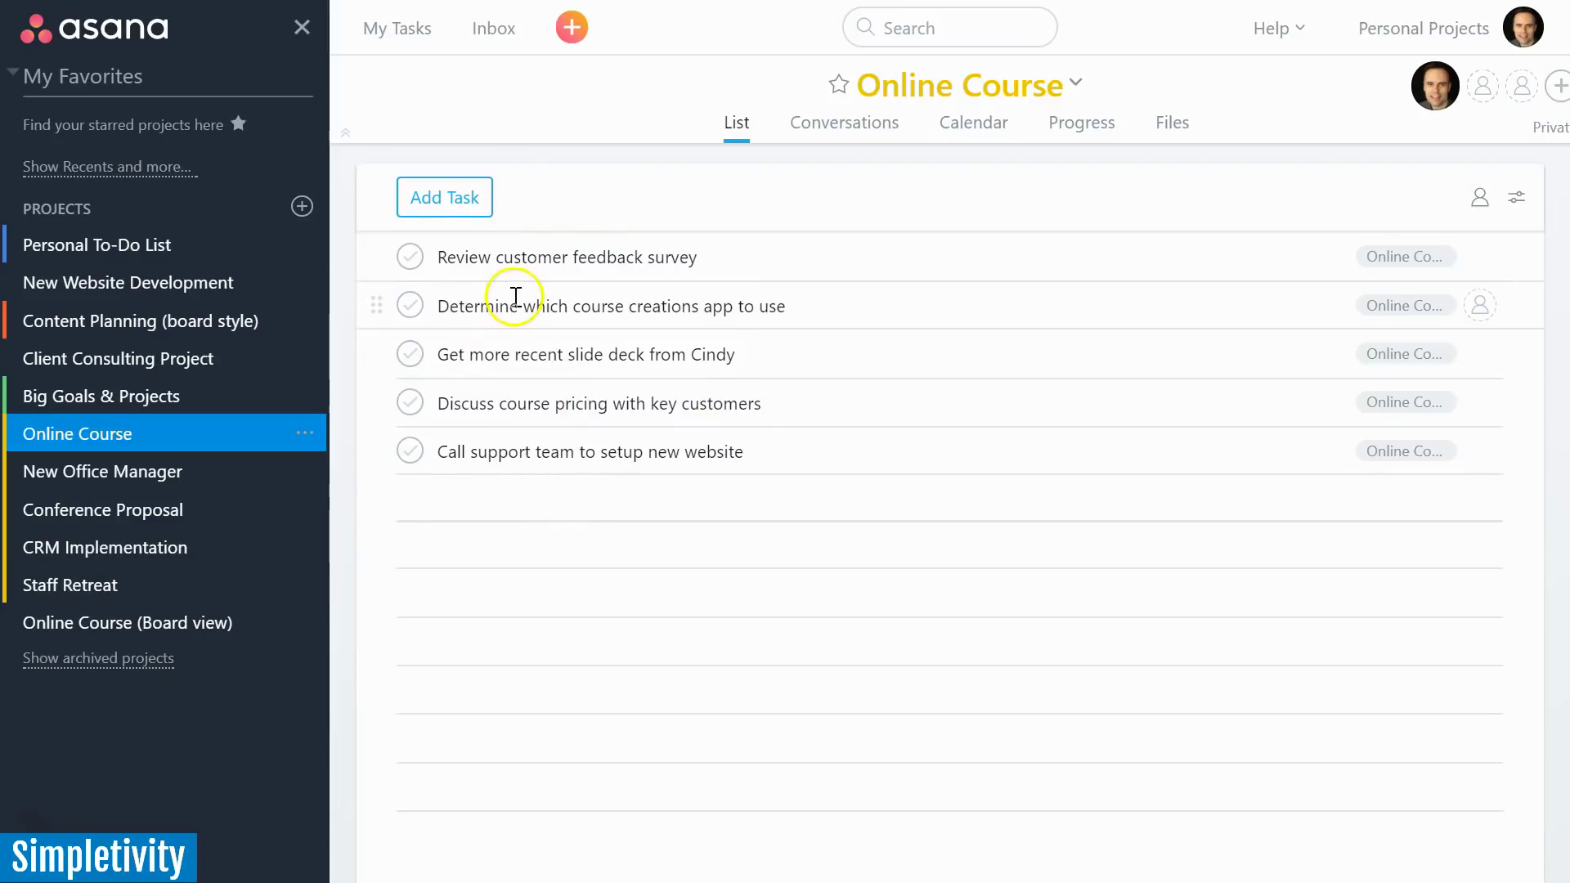
Step: Change Call support team to setup new website's column from Complete to In Progress, then view the board
left_click(583, 452)
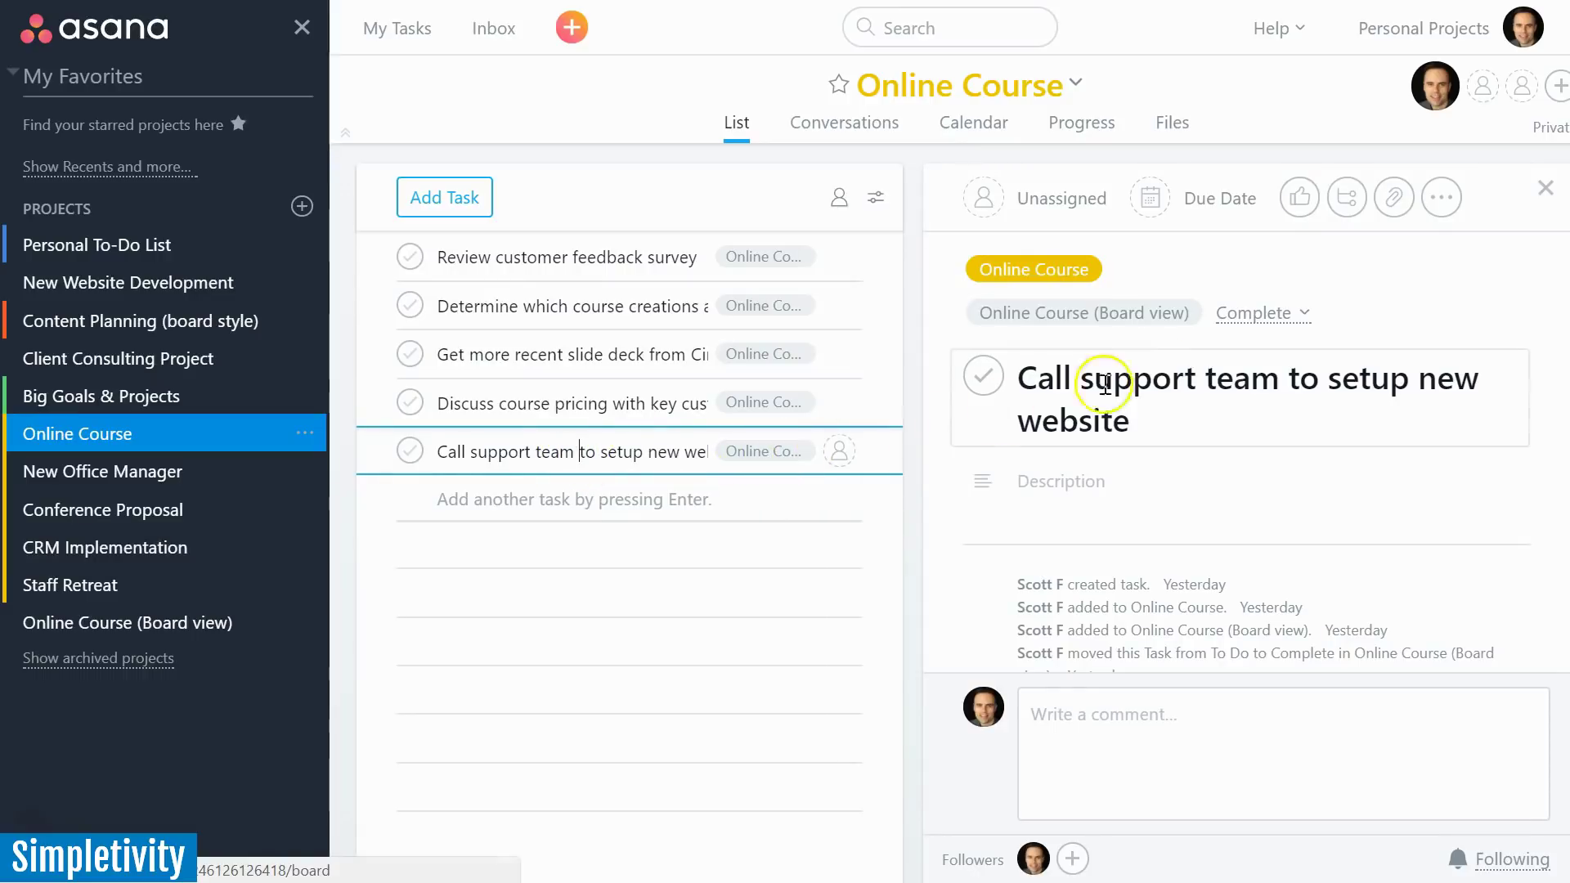
left_click(1309, 321)
left_click(1106, 398)
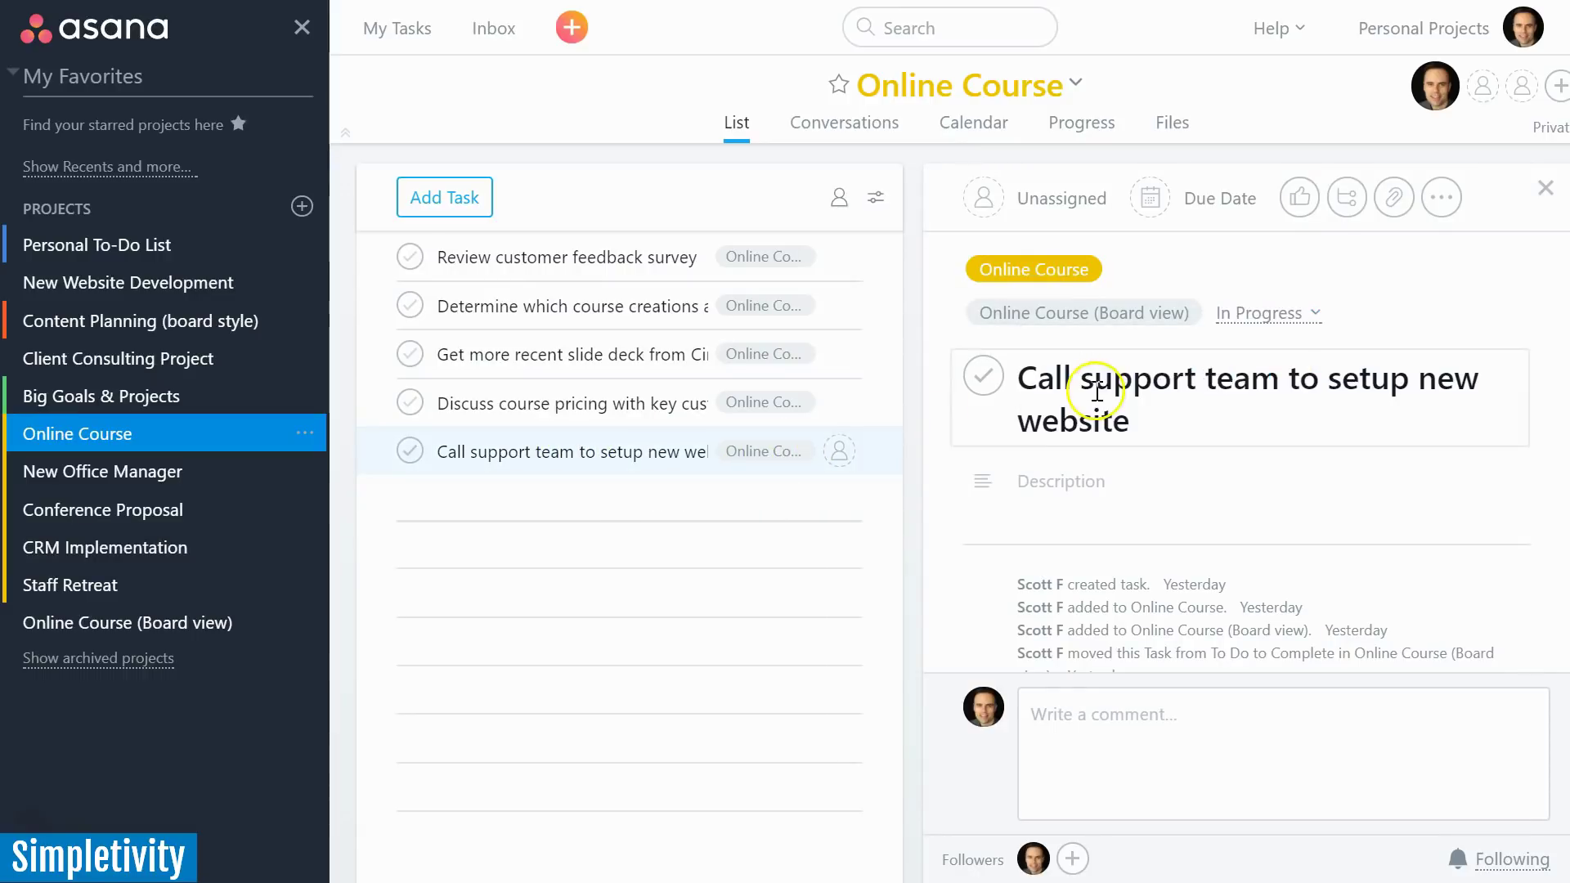
left_click(72, 625)
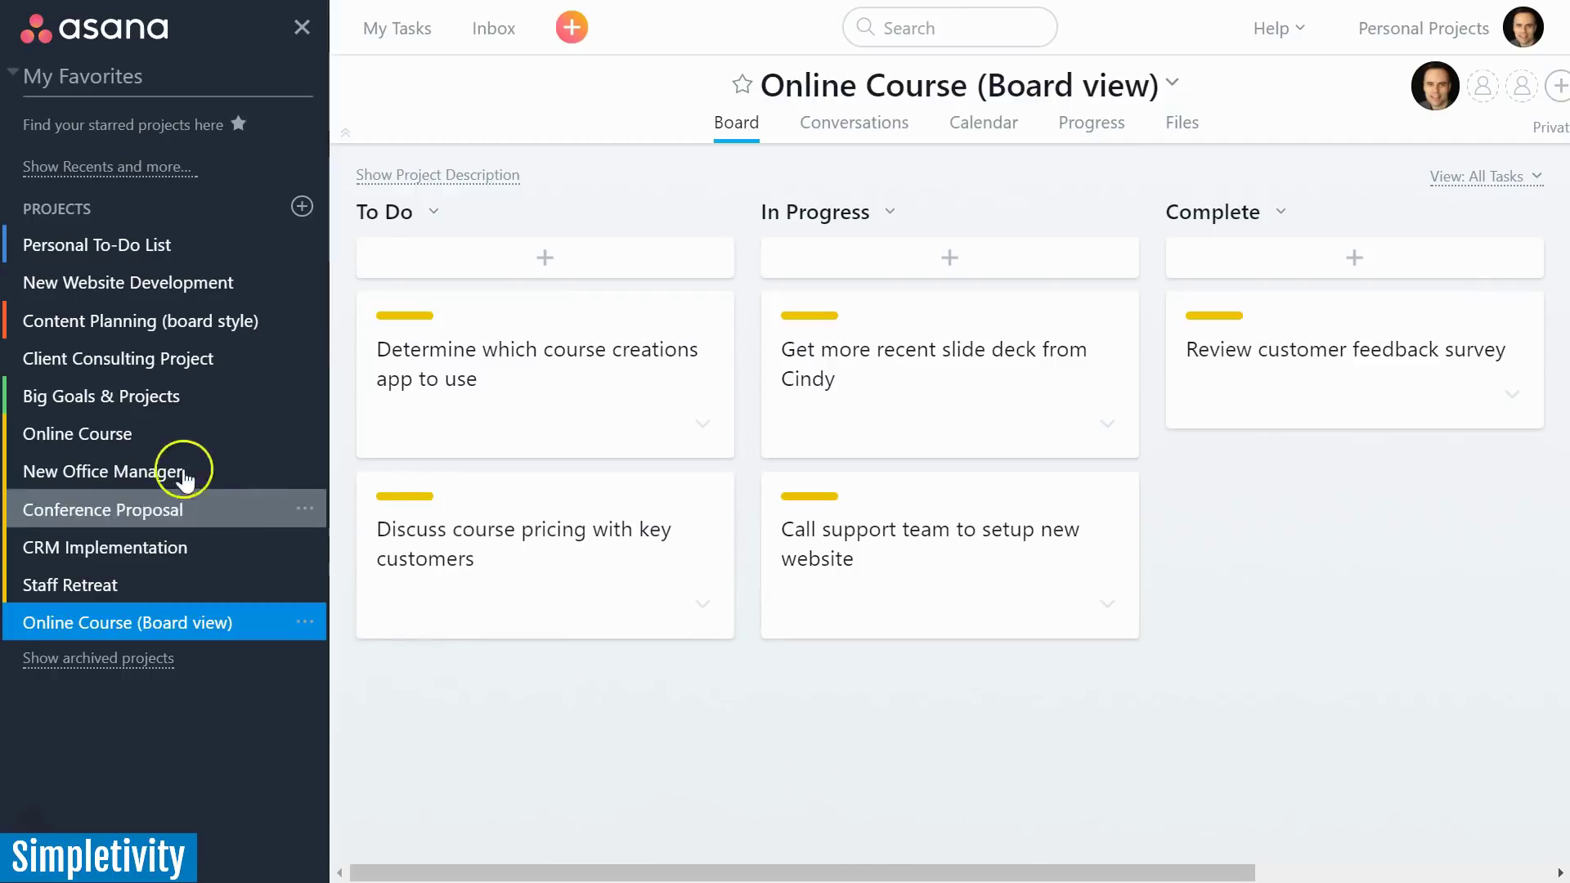
Step: Glance at Online Course (Board view), then return to the unchanged Online Course list
left_click(123, 450)
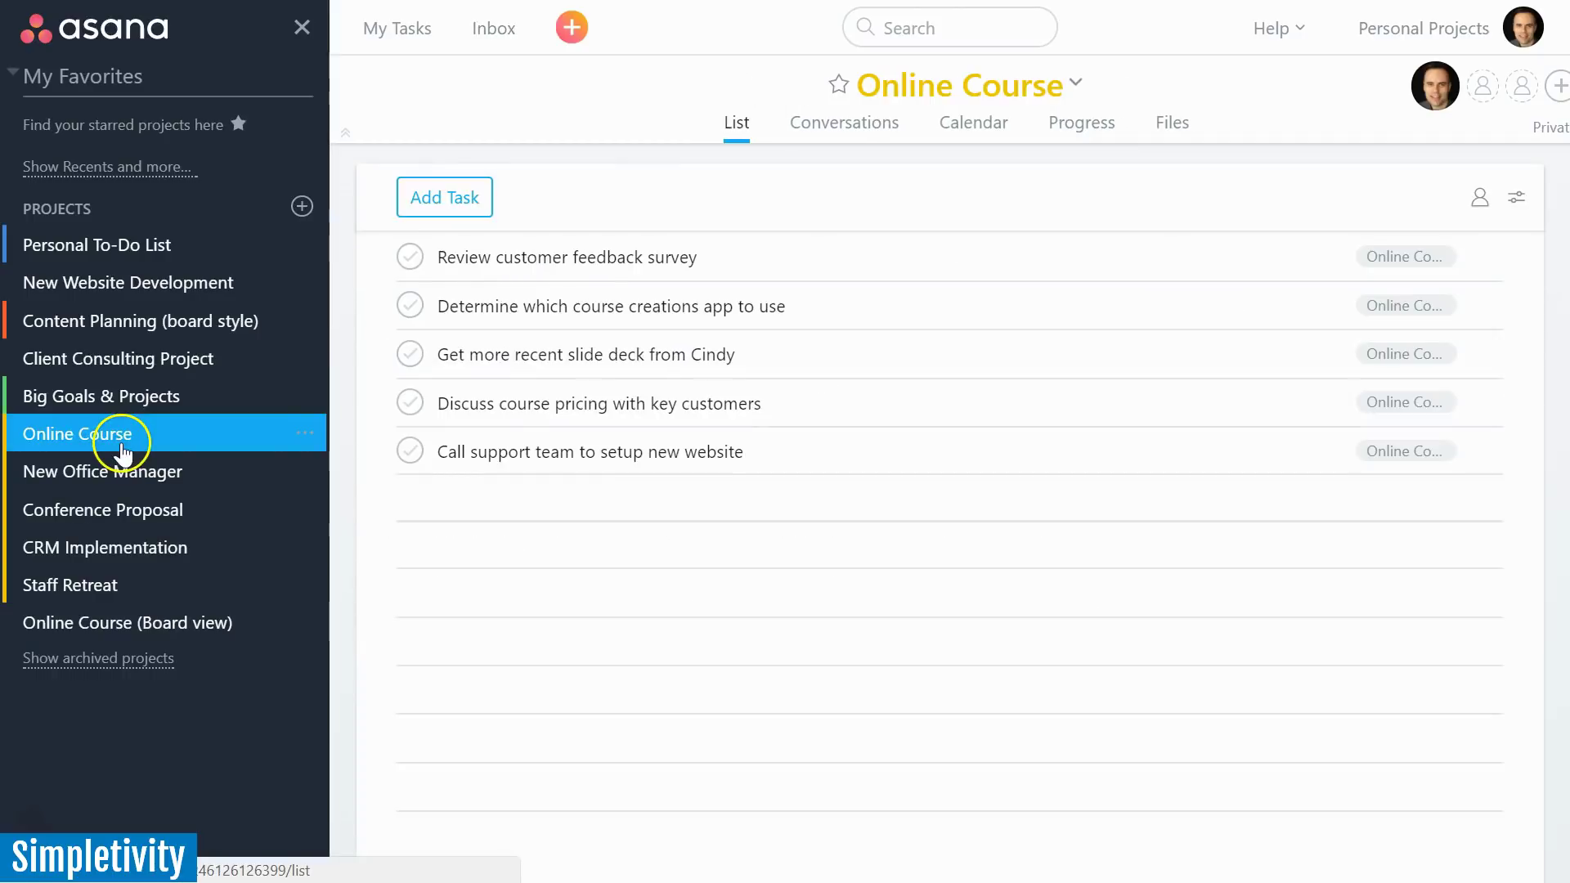
left_click(122, 624)
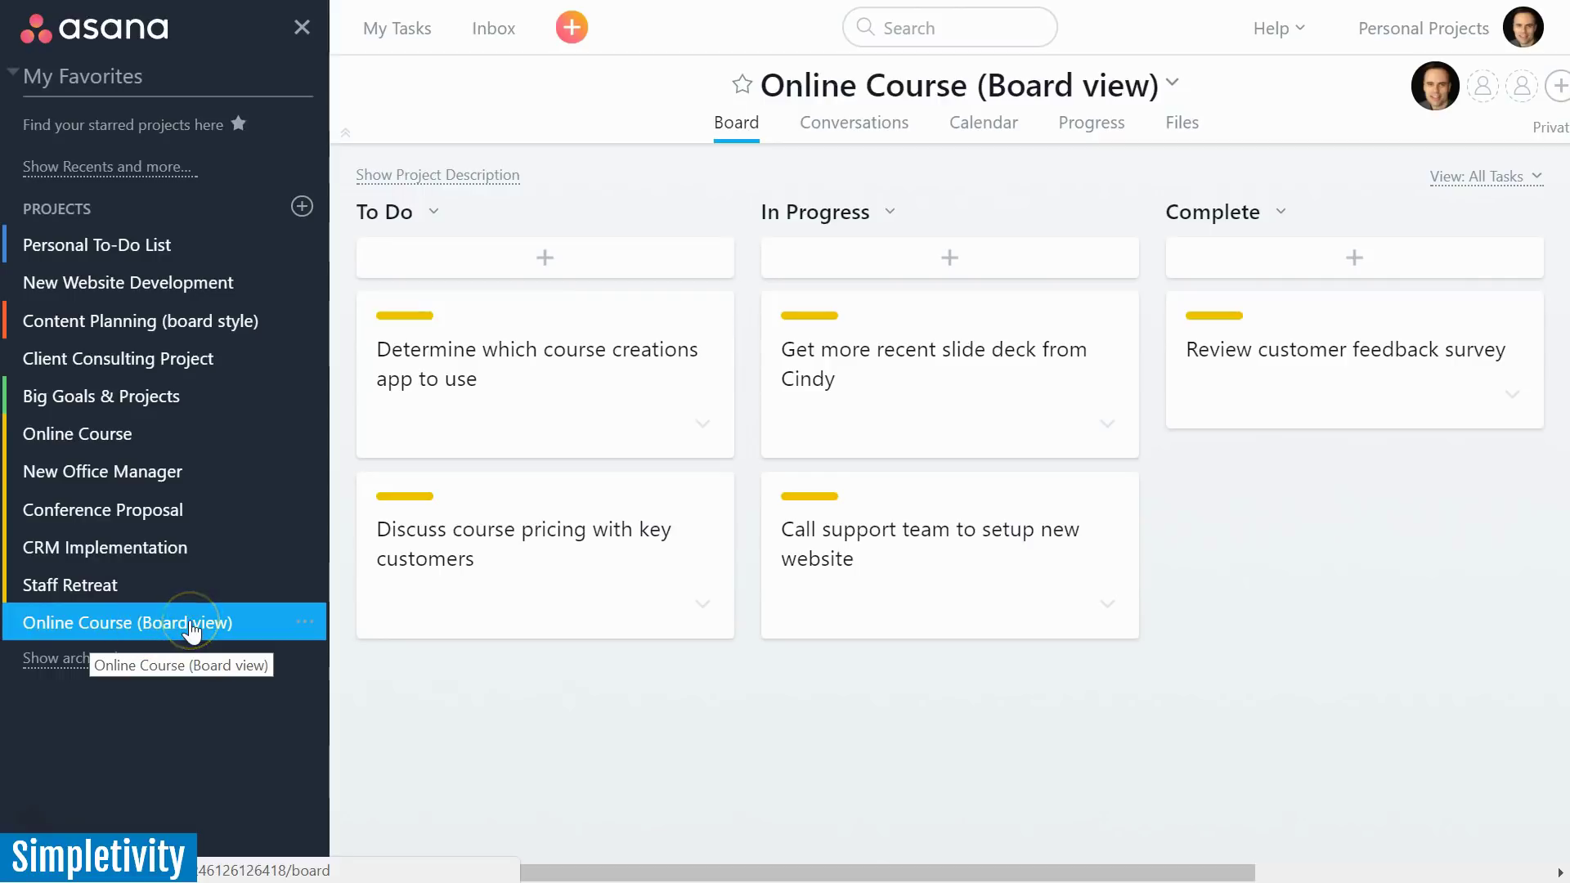
left_click(77, 432)
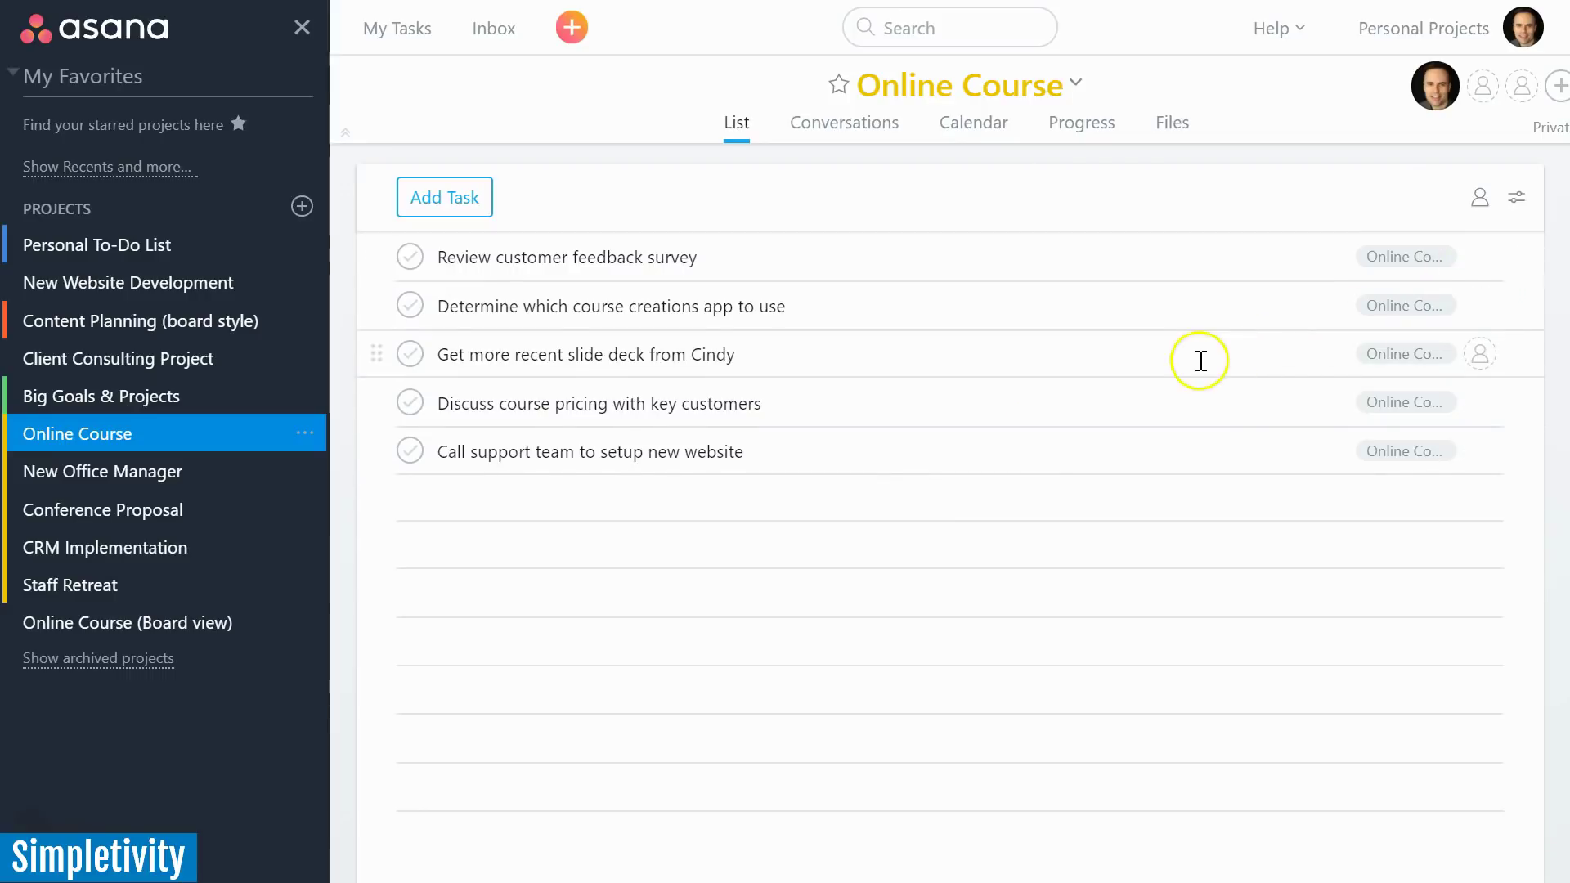
Step: Check Review customer feedback survey's activity log, then open Online Course (Board view) showing it in Complete
left_click(846, 247)
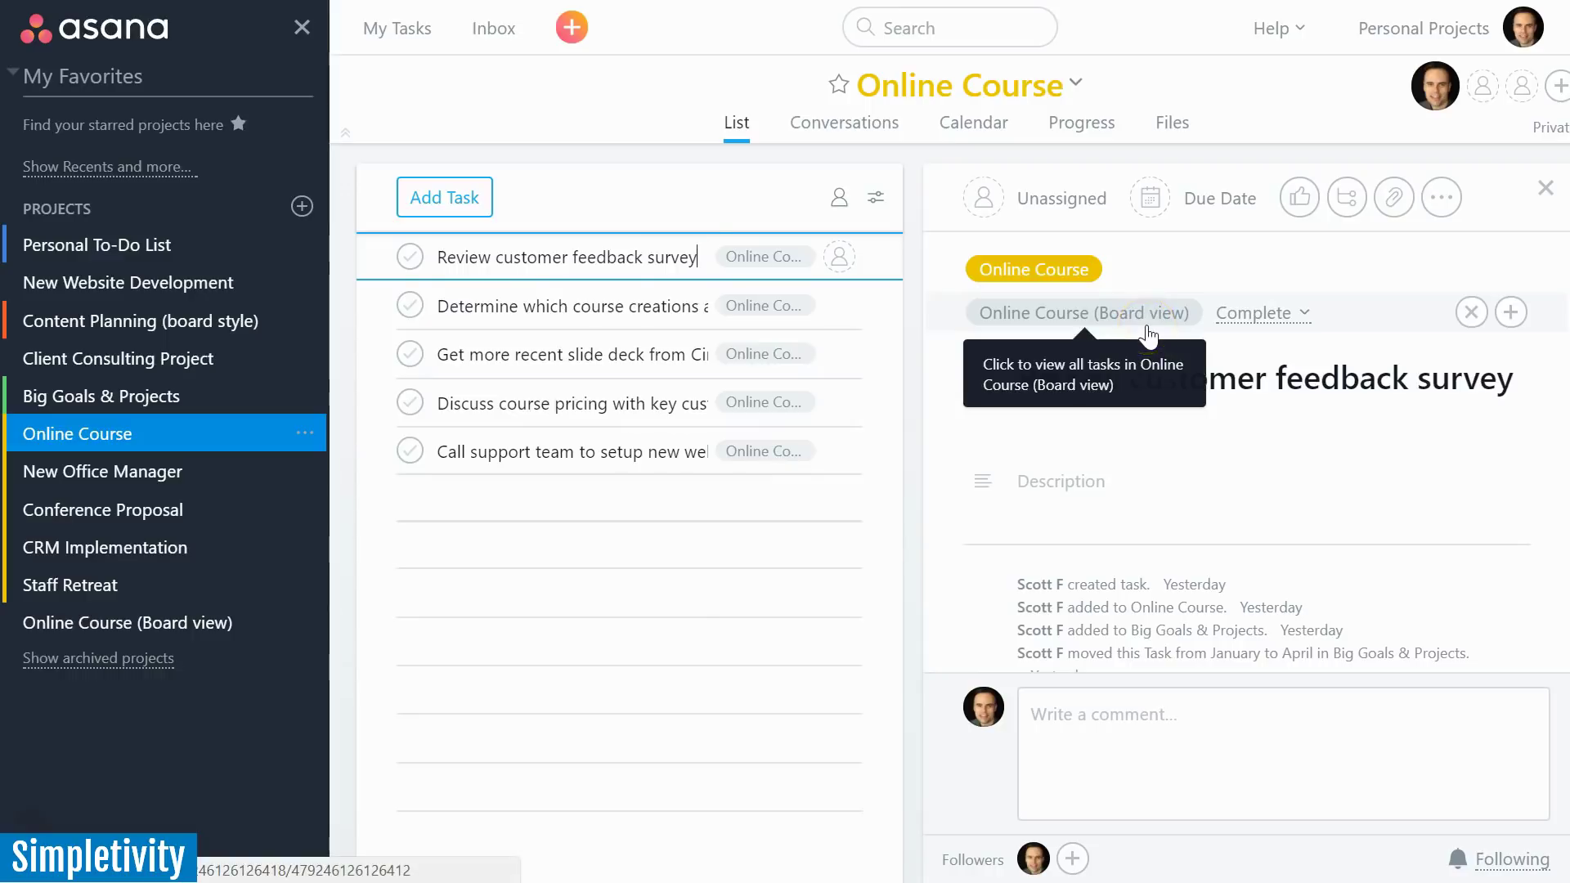
scroll(1231, 679, "down", 2)
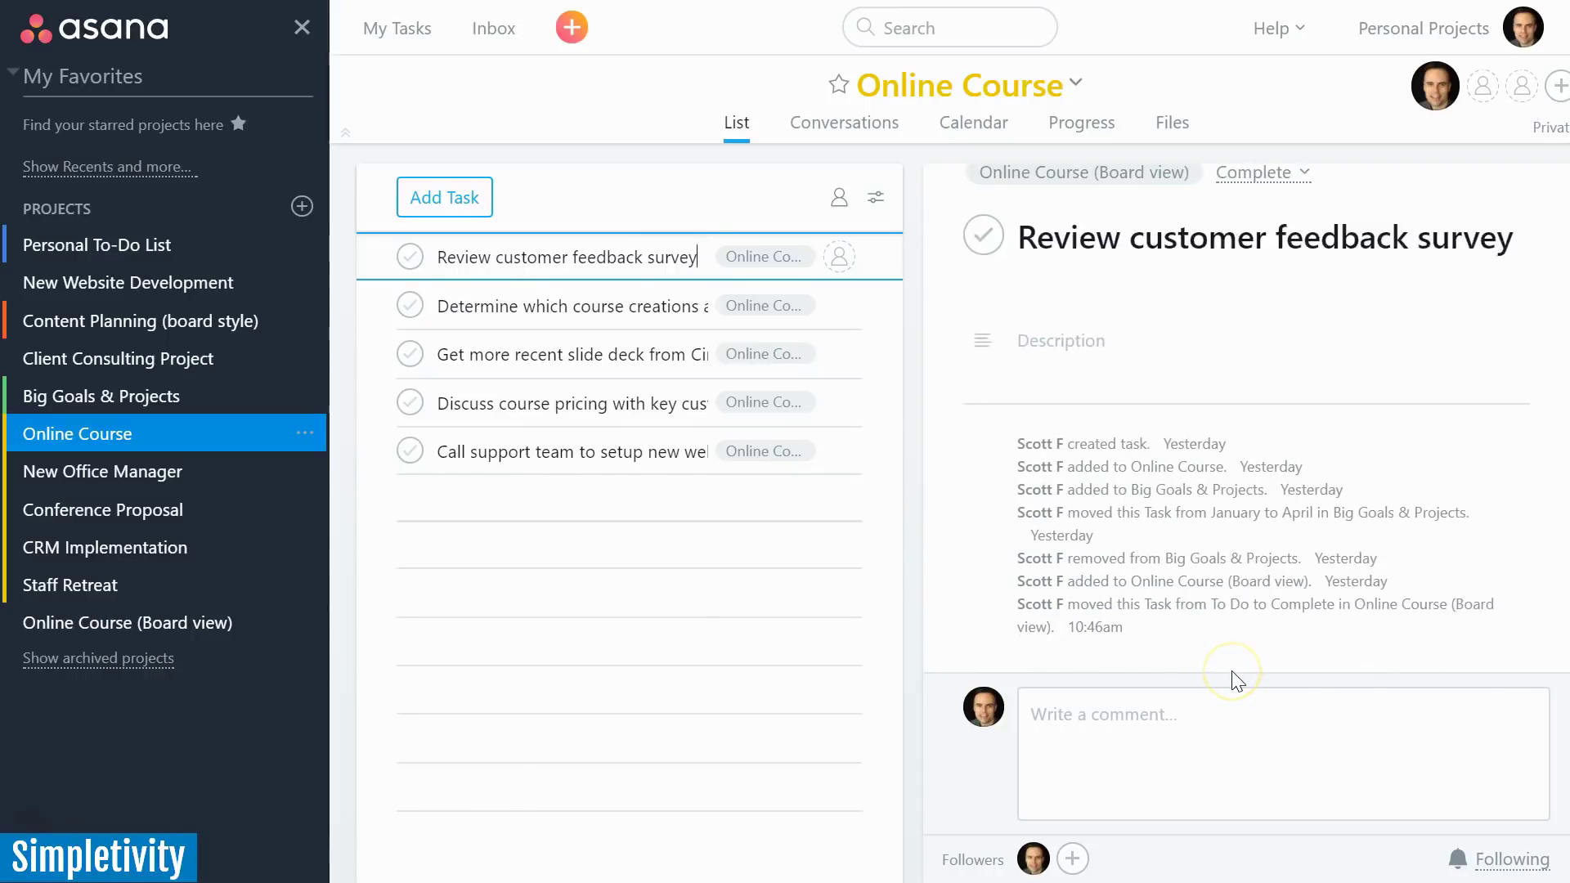
scroll(1238, 680, "up", 2)
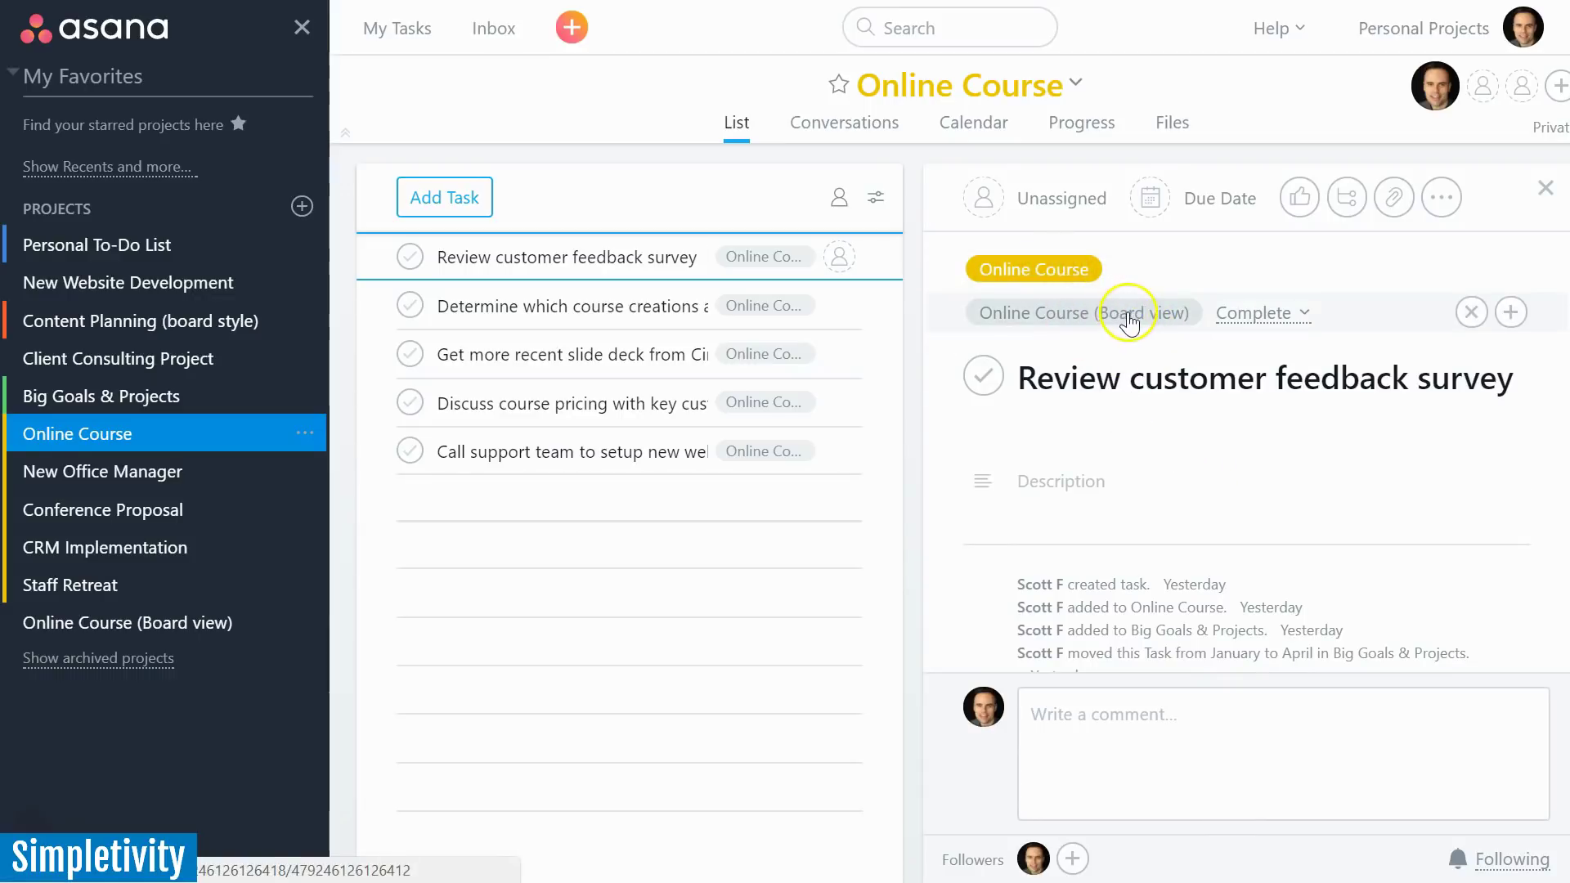
left_click(160, 627)
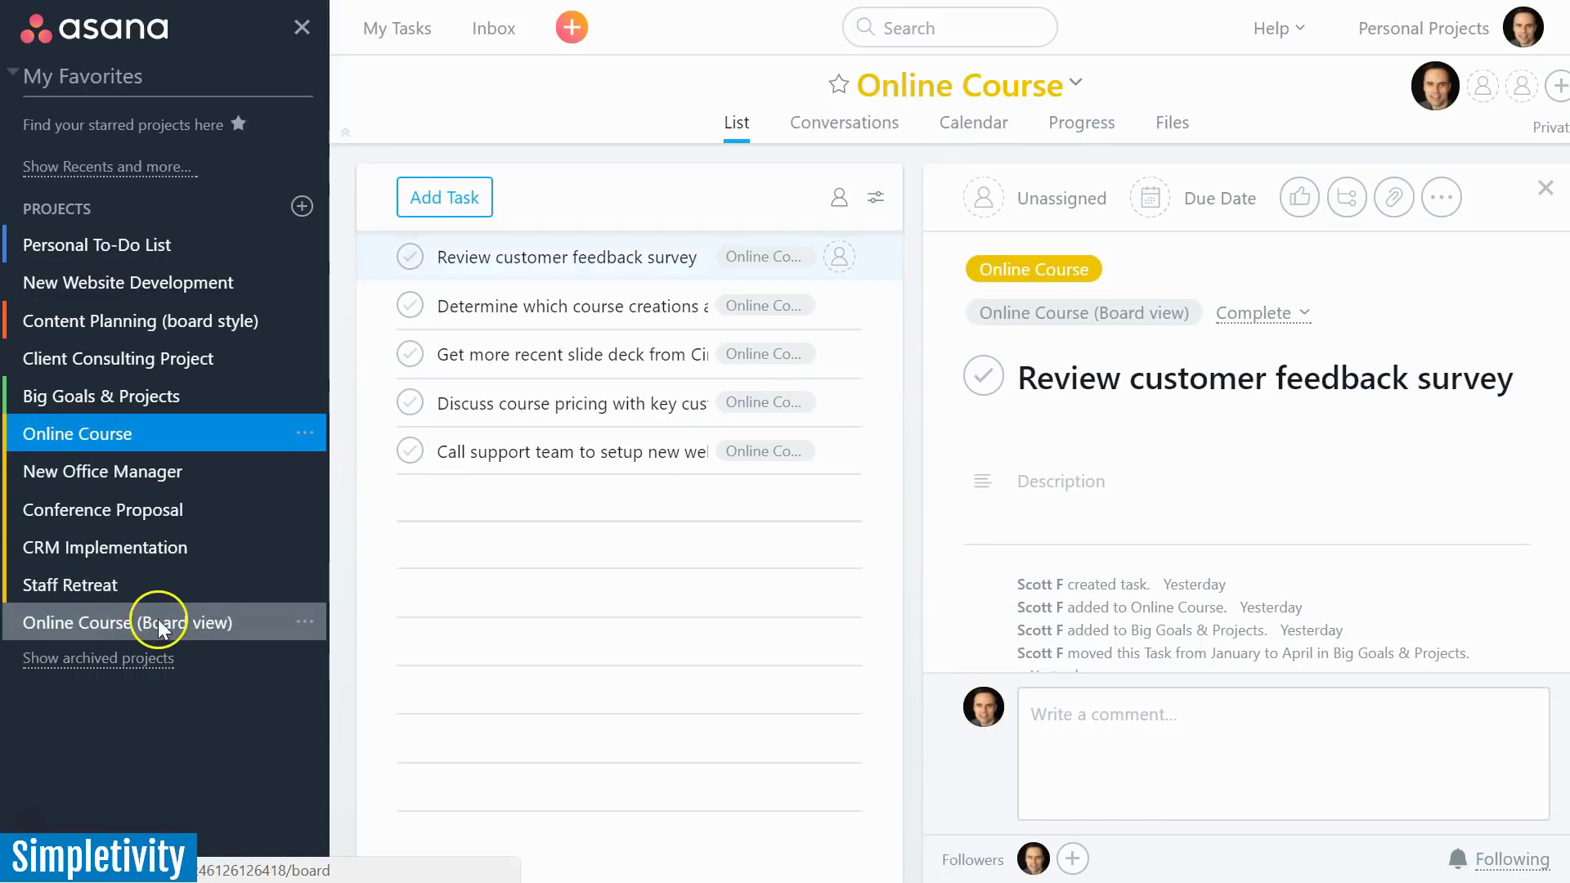